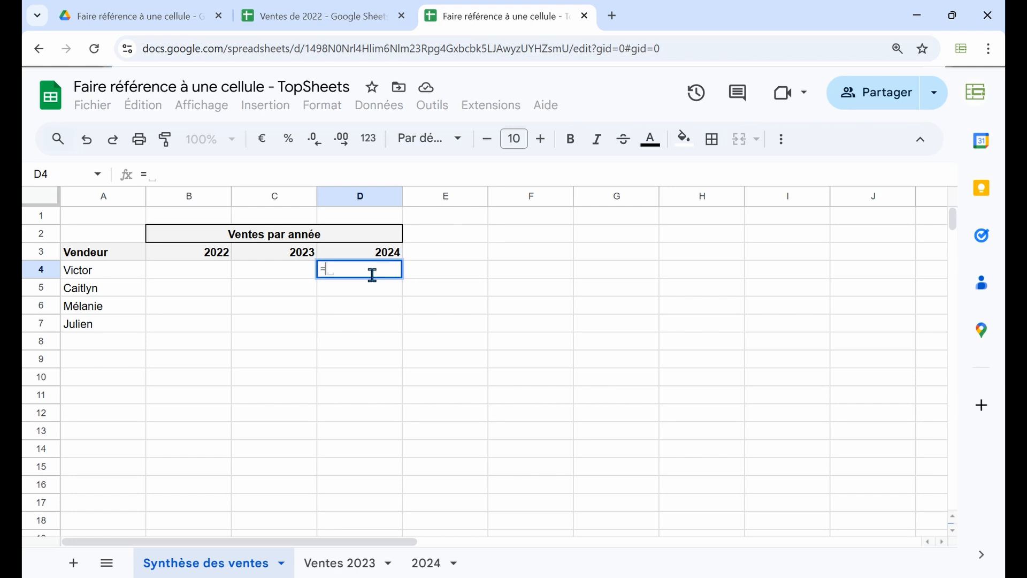
Complete the formula ='2024'!B4 in cell D4 and accept the suggested autofill for D5:D7
text(')
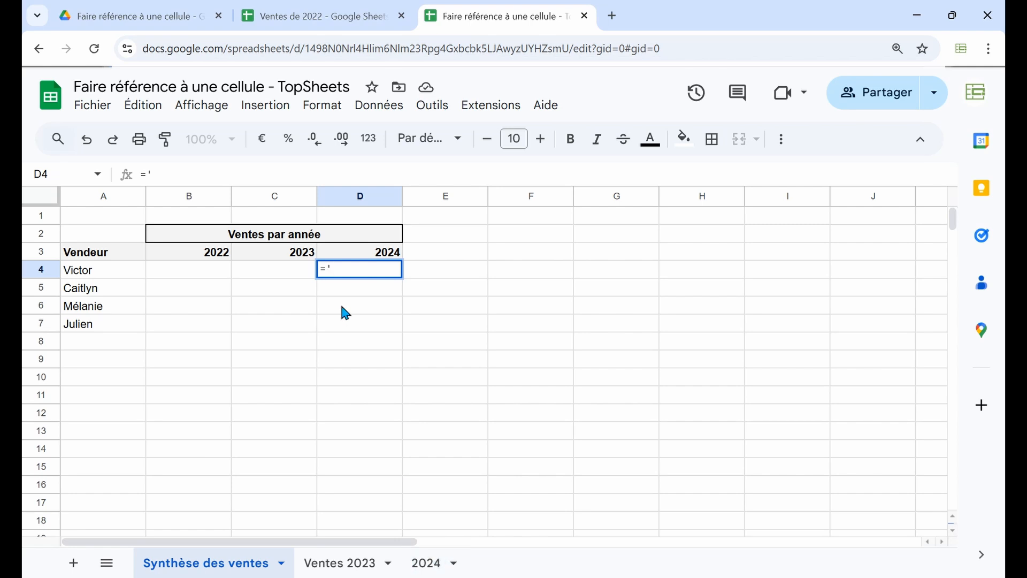
text(2024'!)
text(B4)
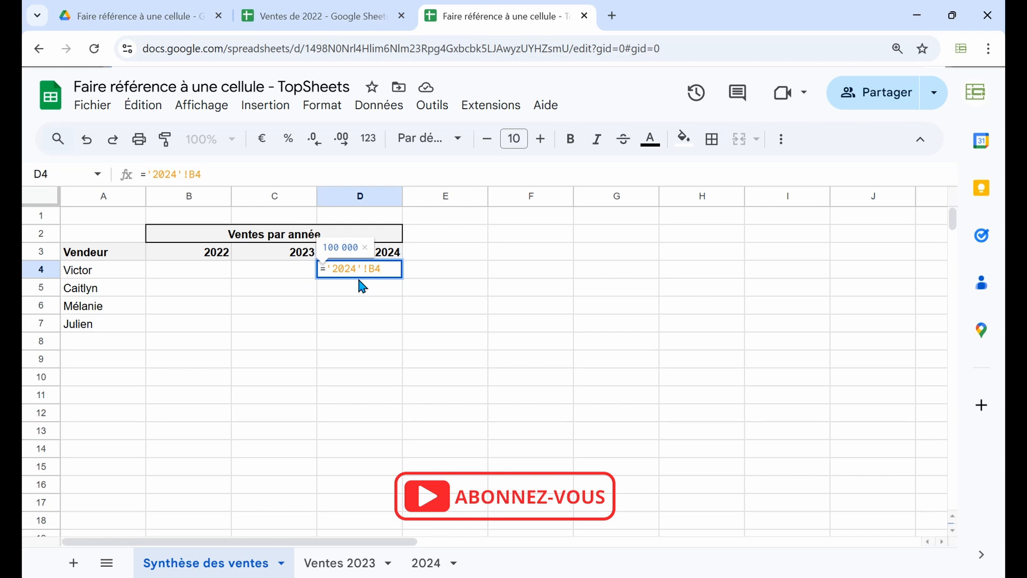
key(Return)
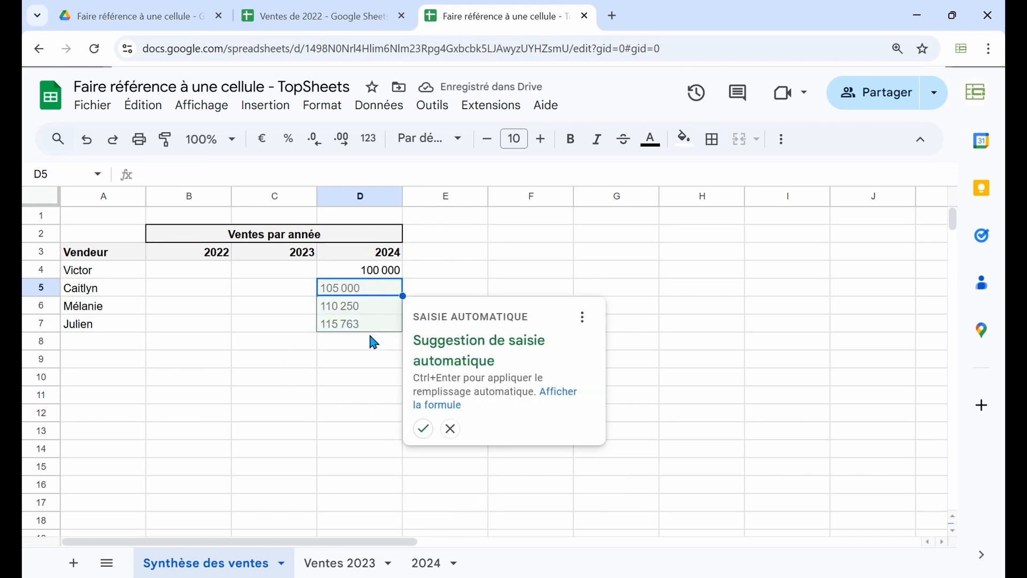
click(420, 429)
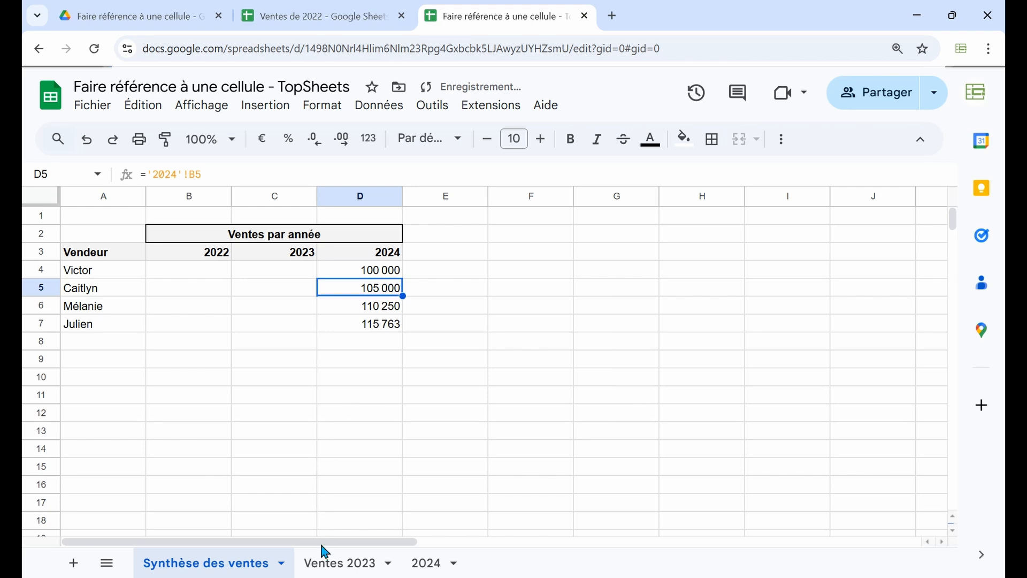
Check the source cells B4 and B5 on sheet 2024 against the references in D4:D7 of Synthèse des ventes
click(423, 567)
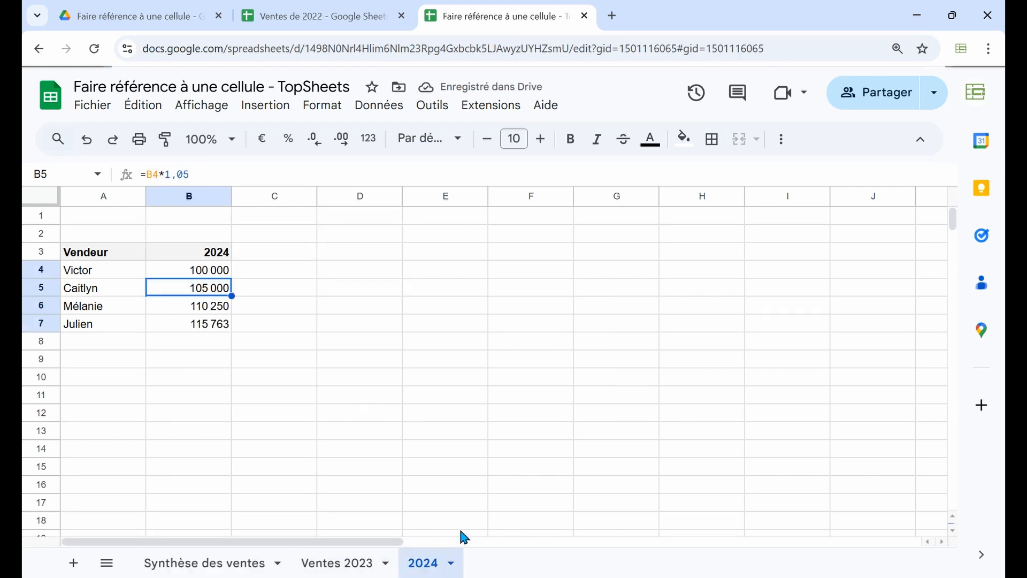
click(214, 269)
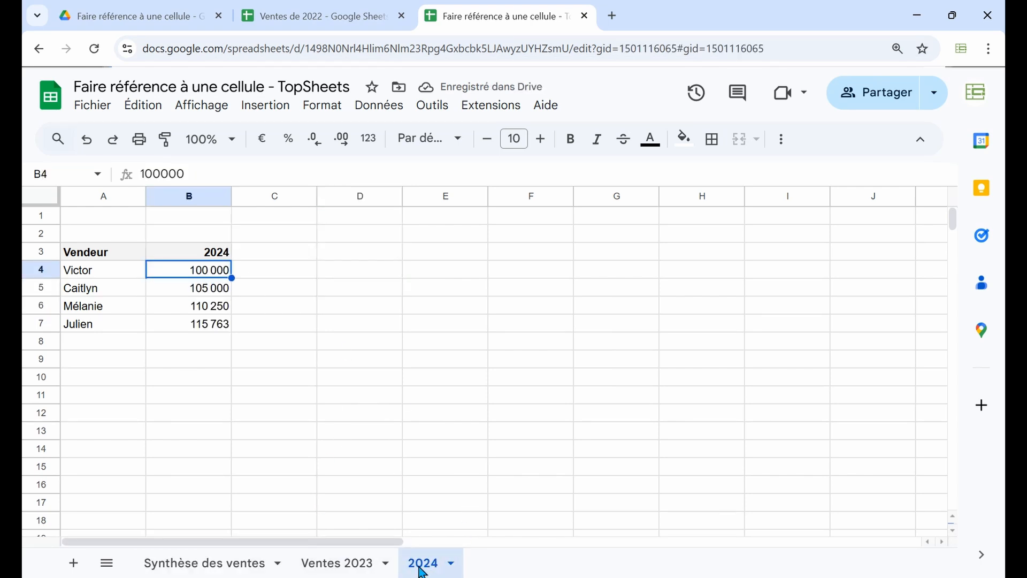
click(206, 293)
click(211, 564)
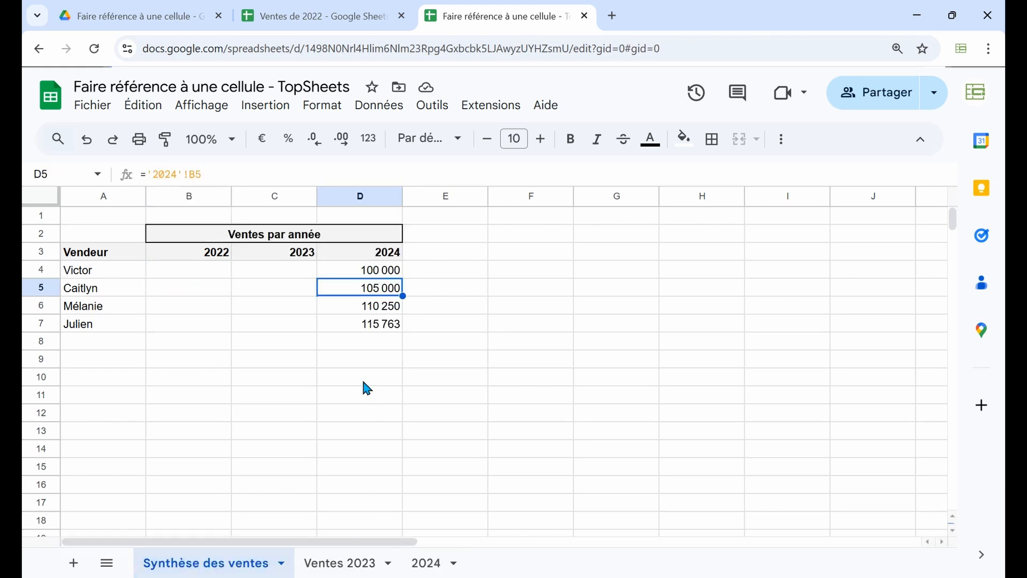
click(347, 271)
click(349, 291)
click(349, 309)
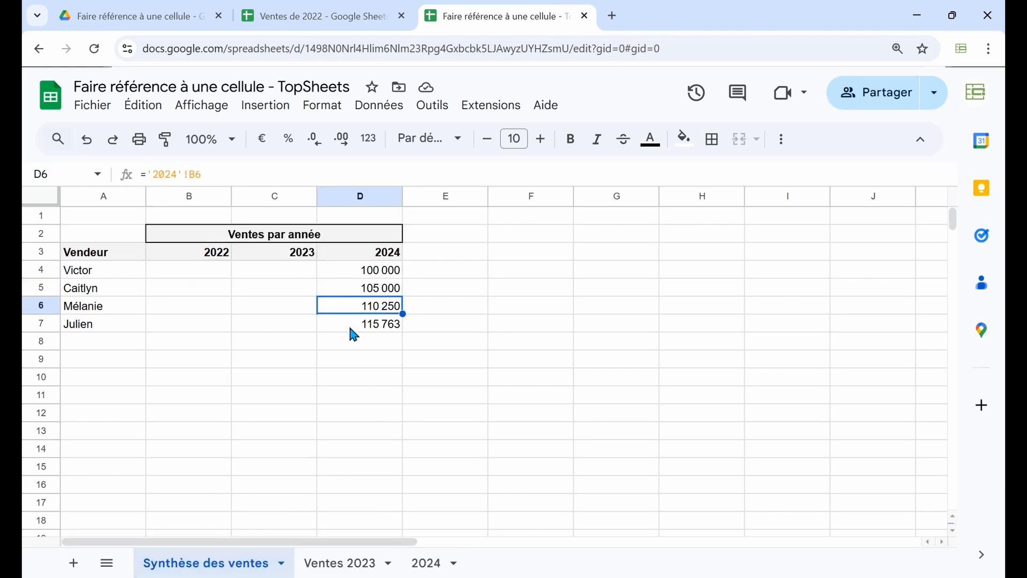
click(350, 326)
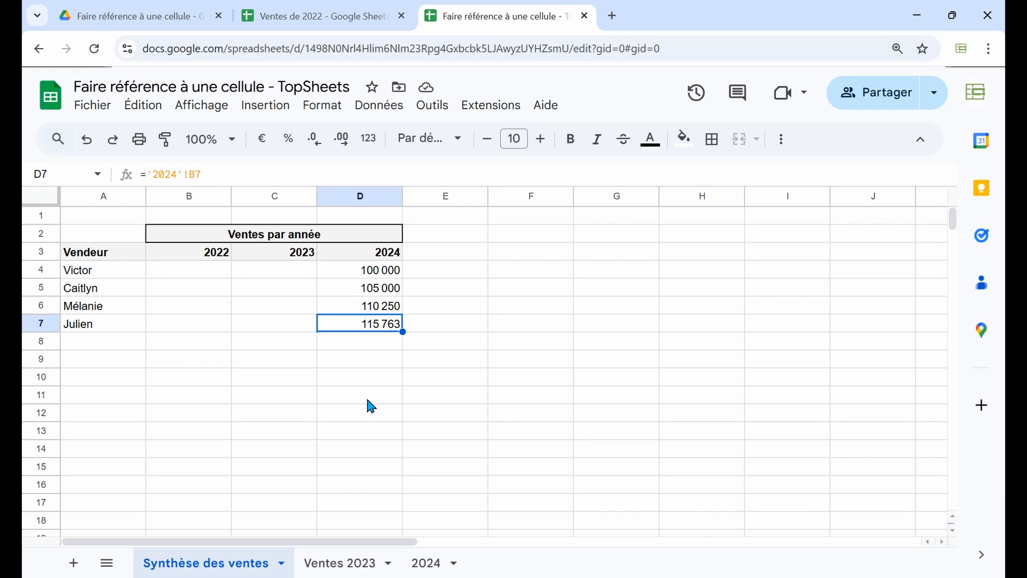
Reference cell B4 of sheet Ventes 2023 in C4 of the summary and fill the formula down to C7
click(279, 274)
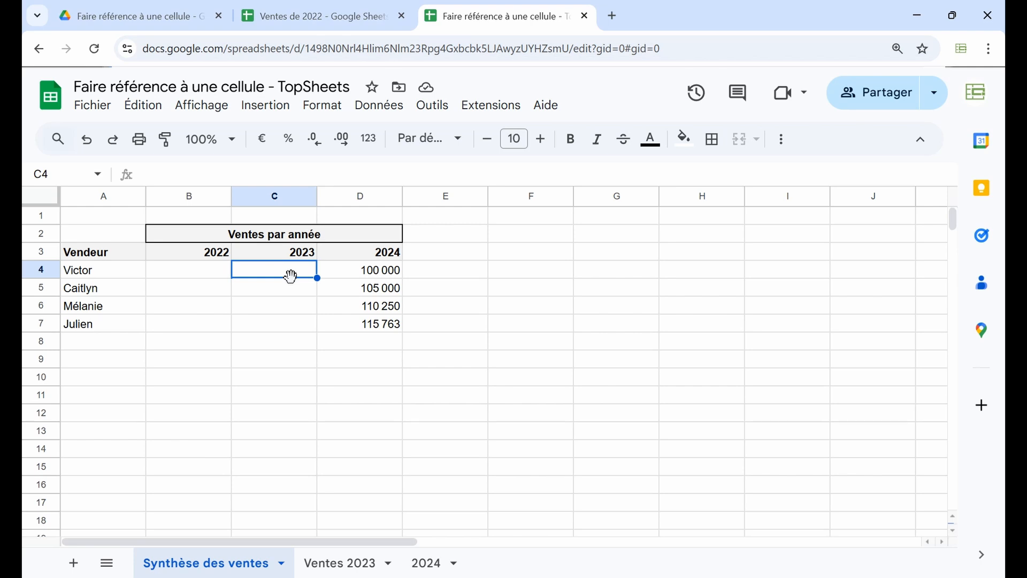
text(=)
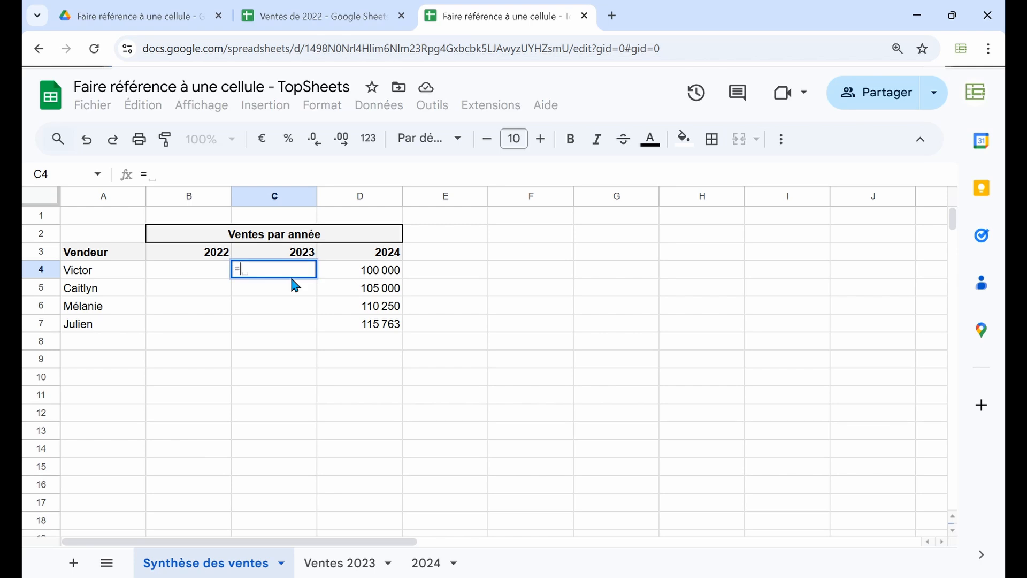
click(334, 566)
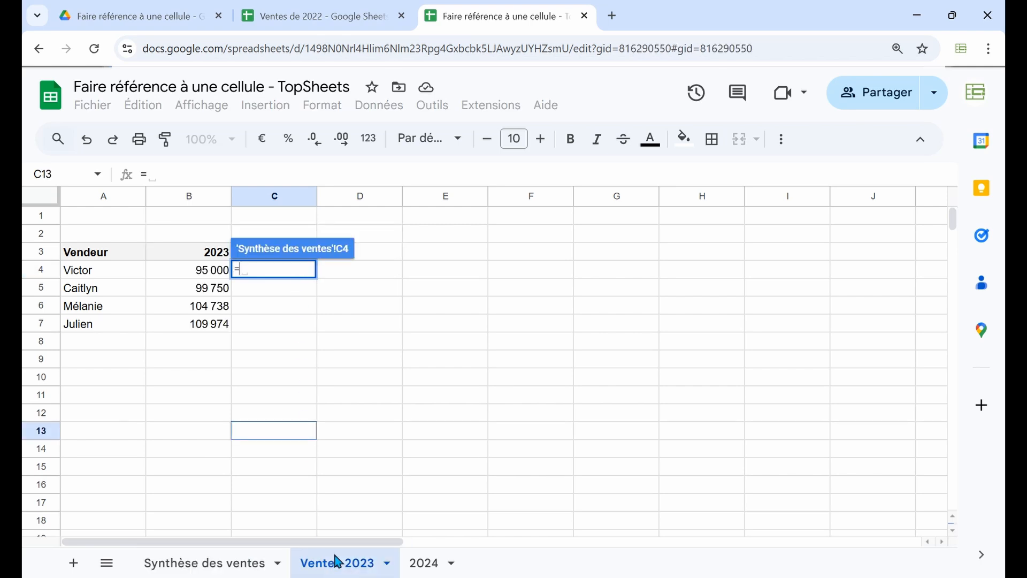
click(201, 277)
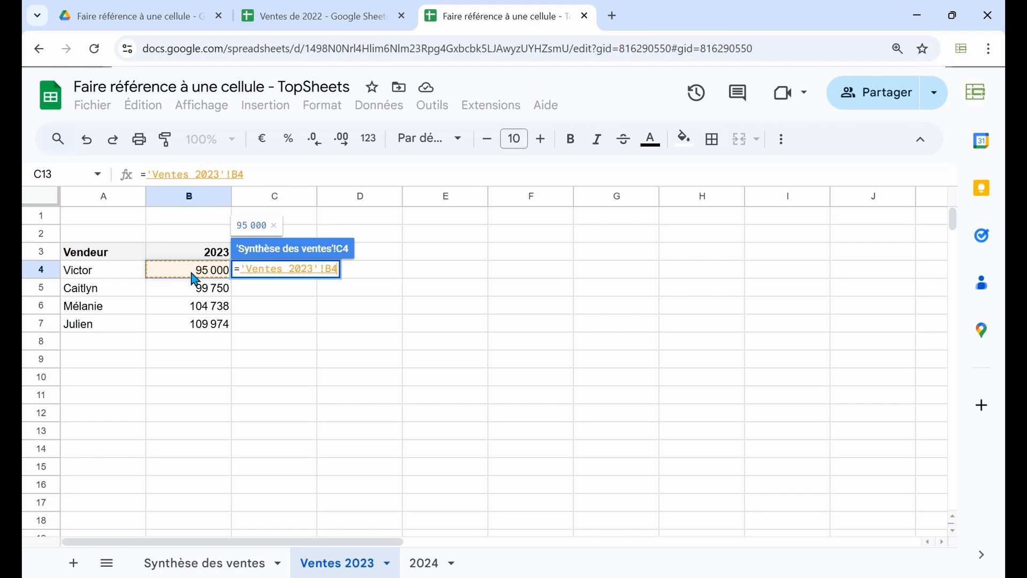
key(Return)
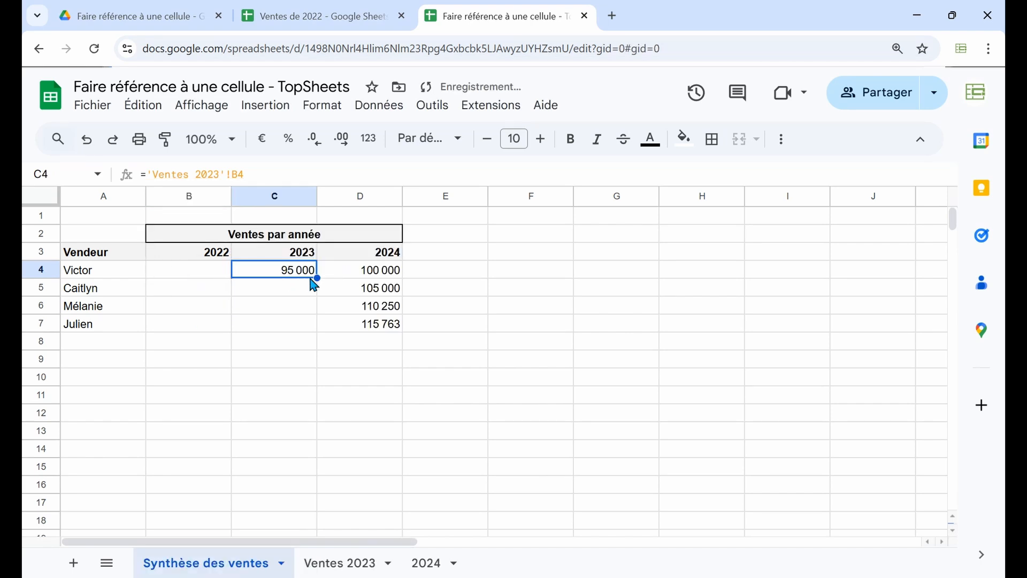
drag(317, 277, 315, 325)
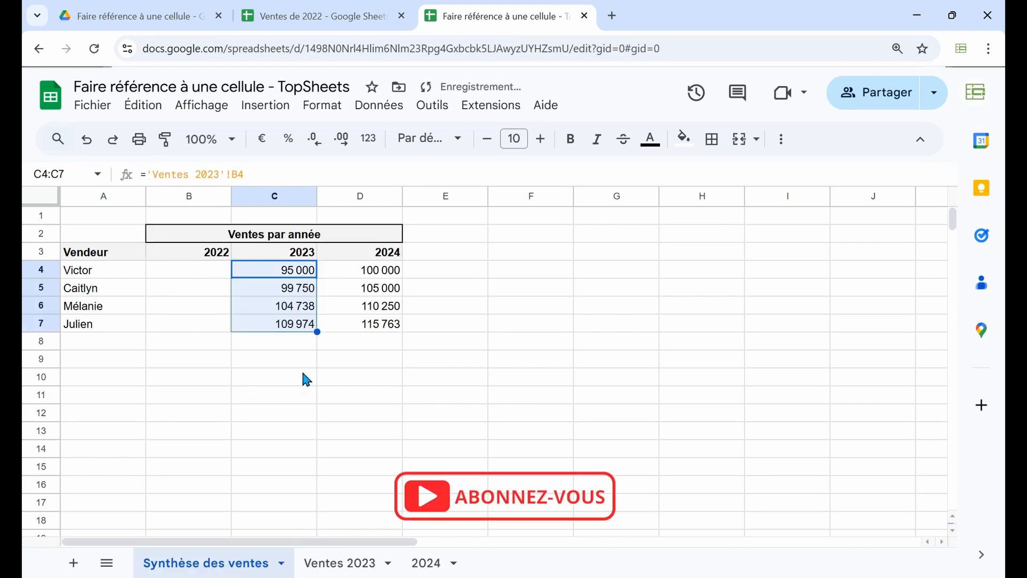
Clear the 2023 sales formulas from C4:C7
click(305, 379)
drag(298, 270, 303, 334)
click(304, 328)
click(284, 275)
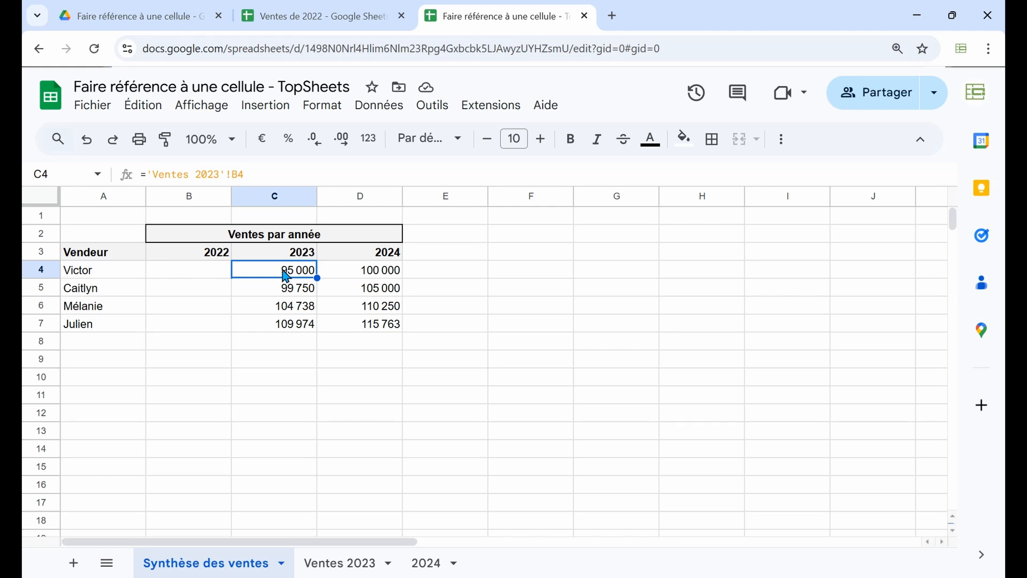
key(ctrl+shift+Down)
key(Delete)
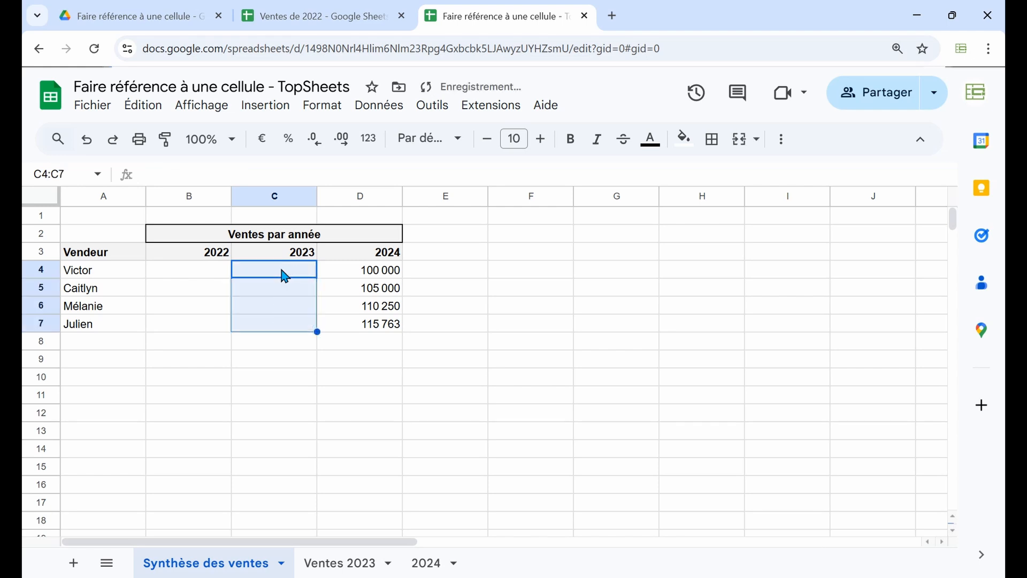
Insert a link in C4 to the cell range 'Ventes 2023'!B4:B7
click(284, 275)
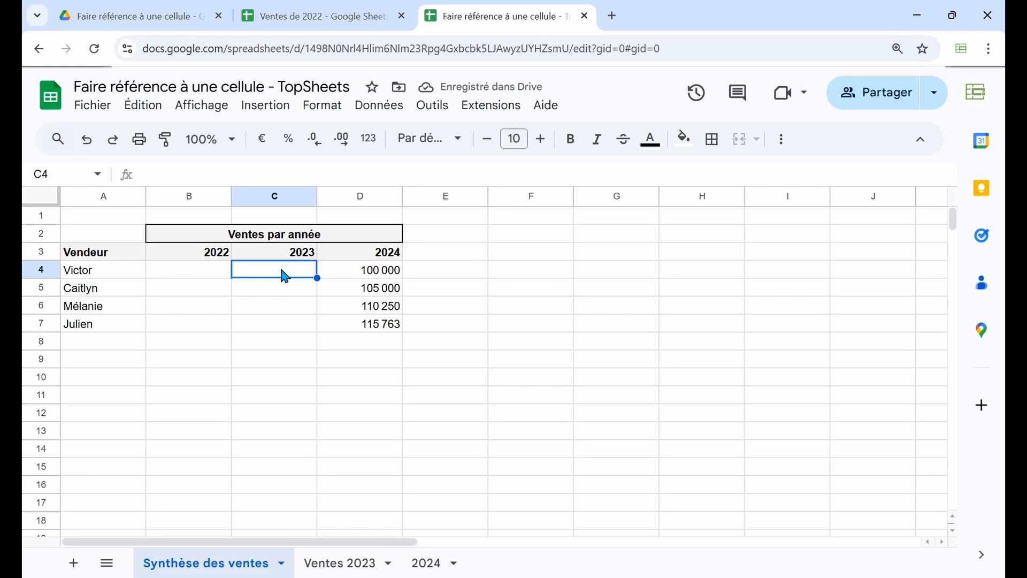
click(246, 110)
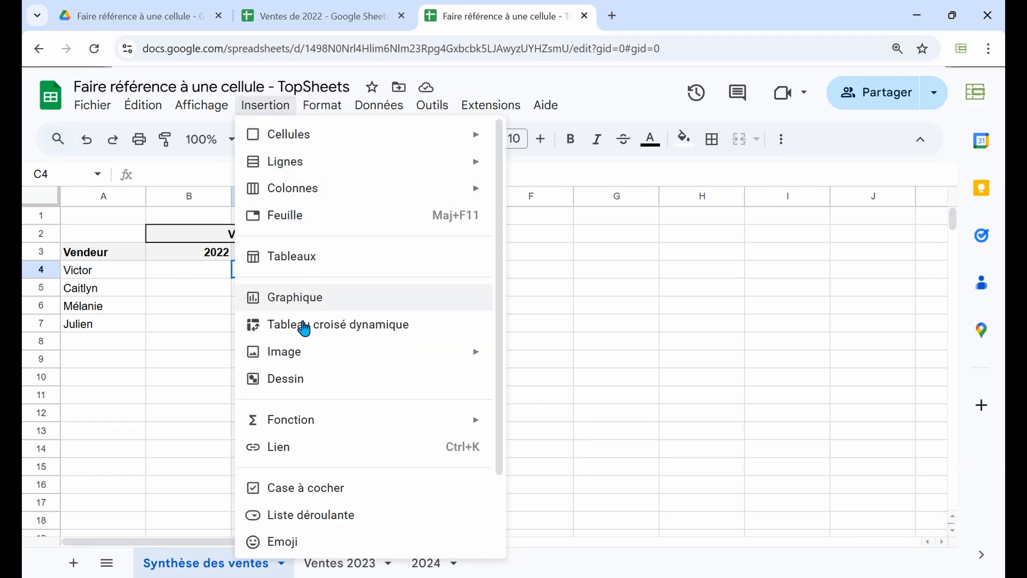
click(292, 449)
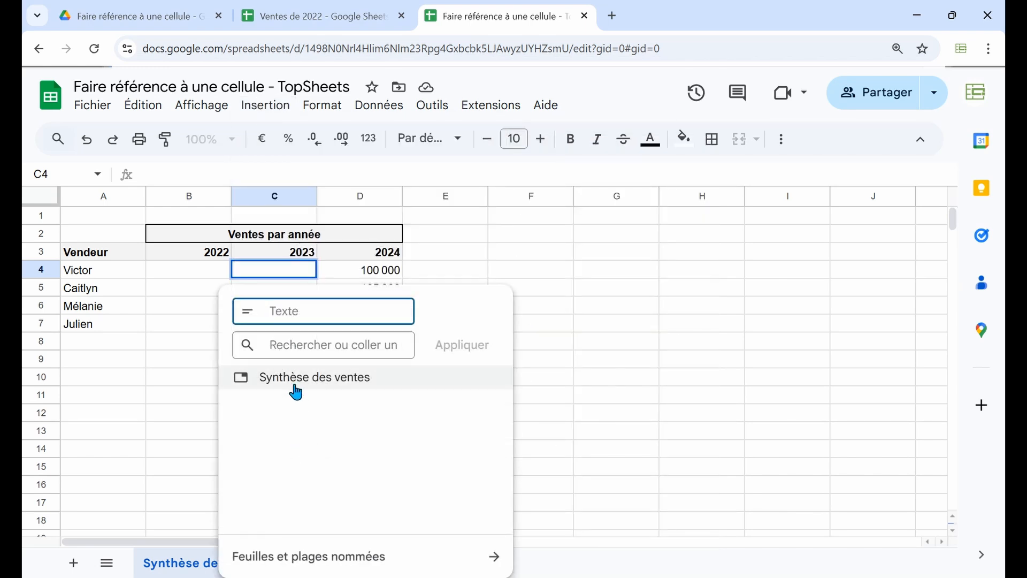
click(364, 559)
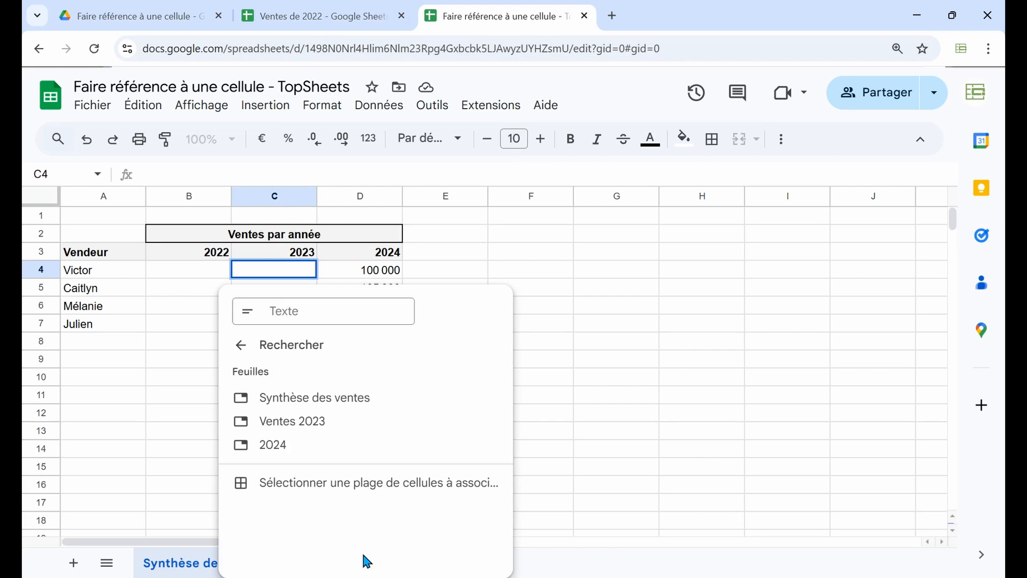
click(369, 485)
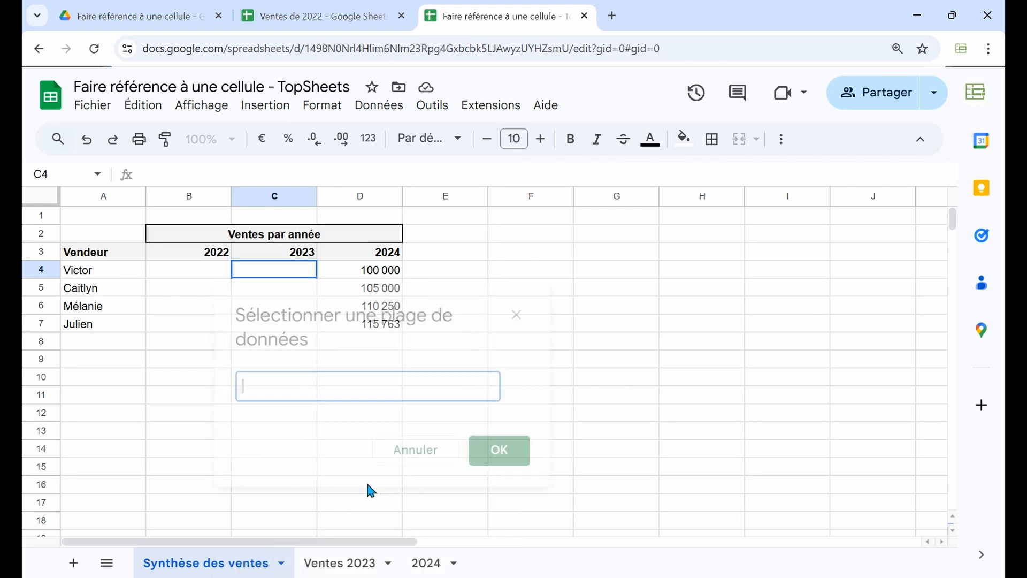
click(343, 567)
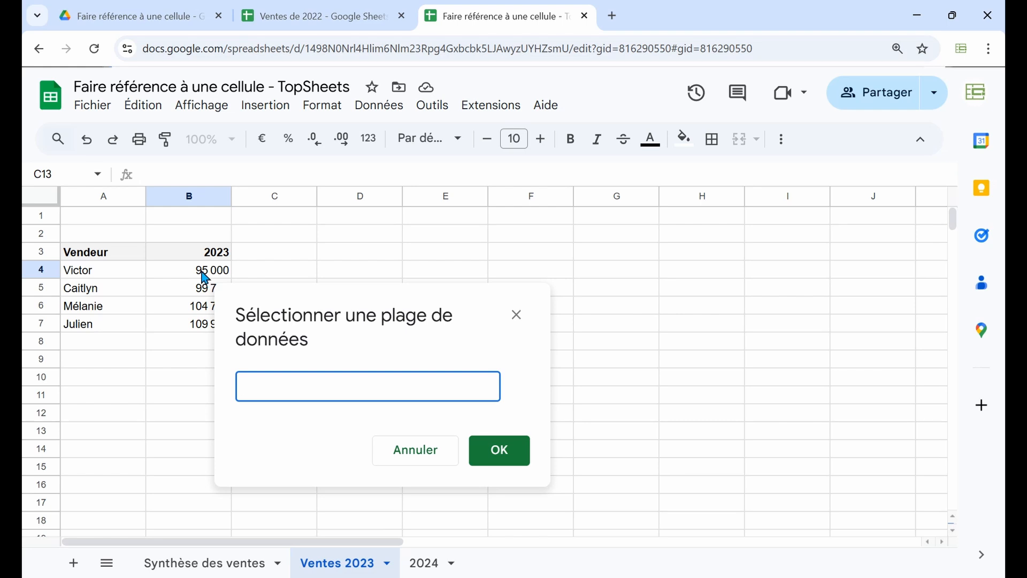
drag(205, 278, 207, 332)
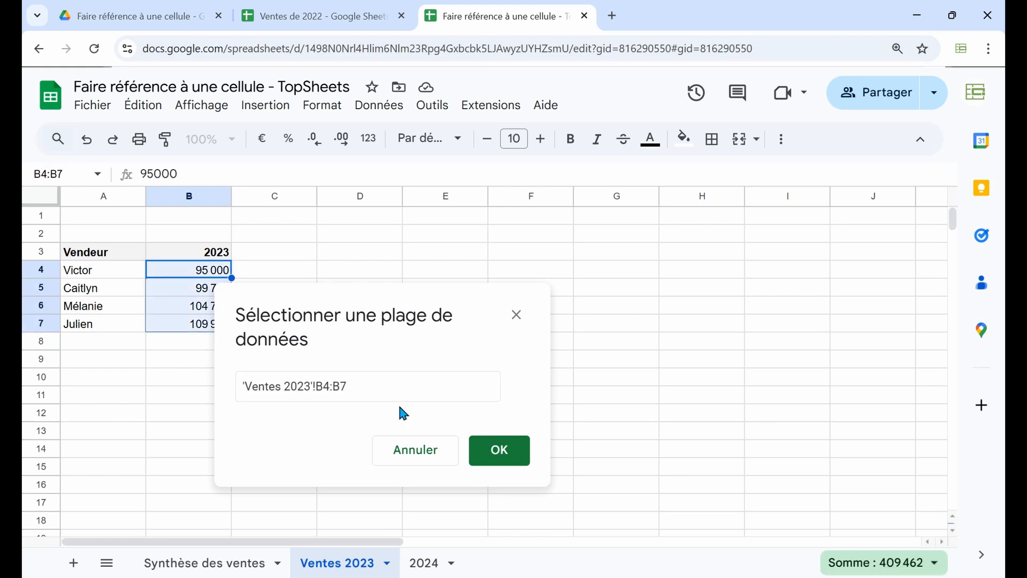
click(497, 455)
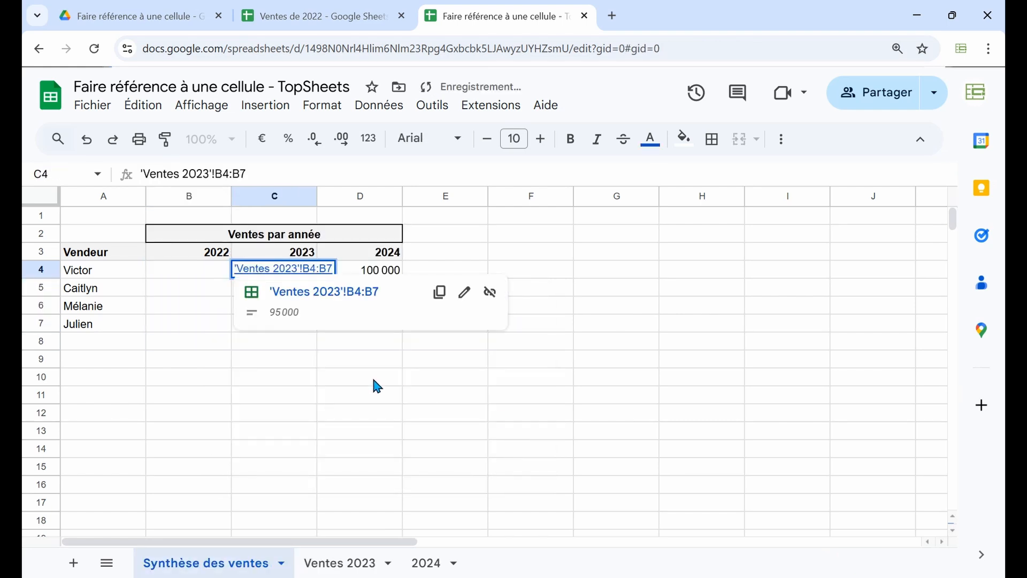
click(396, 383)
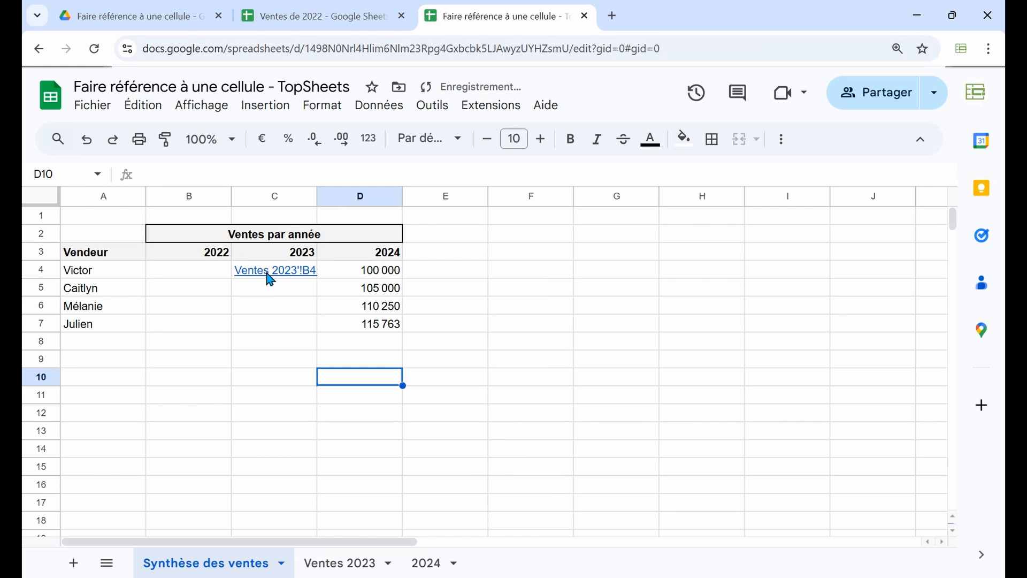
Follow the link in C4 to its target range, return to Synthèse des ventes and view the link preview again
mouse_move(270, 279)
click(318, 306)
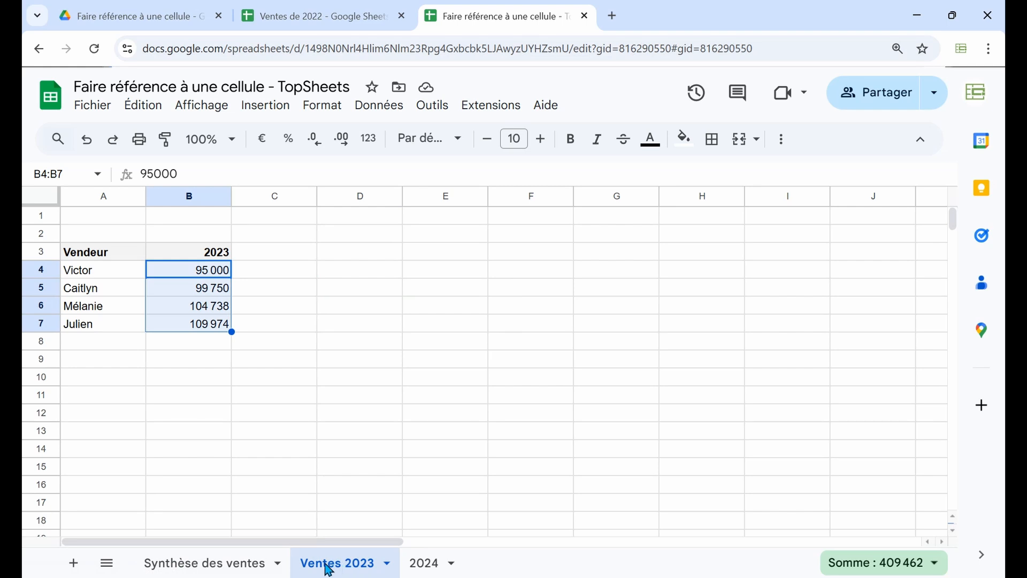
click(235, 563)
mouse_move(282, 277)
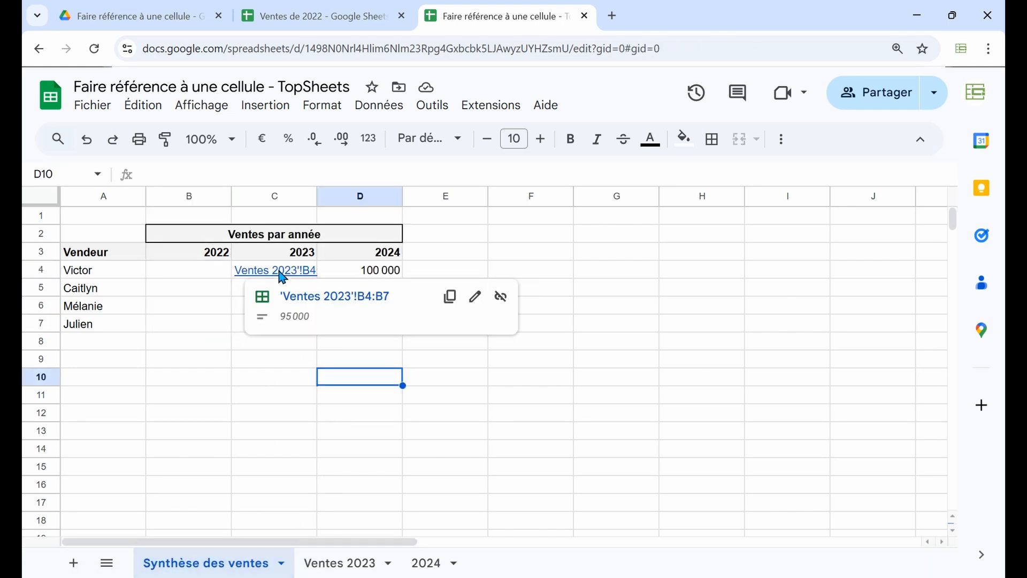
click(271, 408)
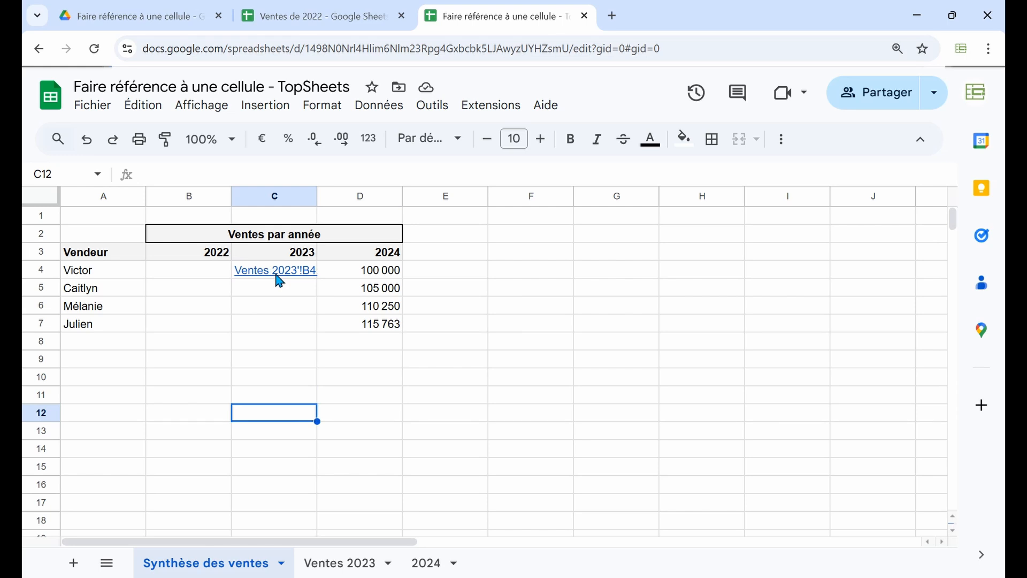
Undo the link insertion in C4 and the clearing of C4:C7
click(239, 292)
click(87, 142)
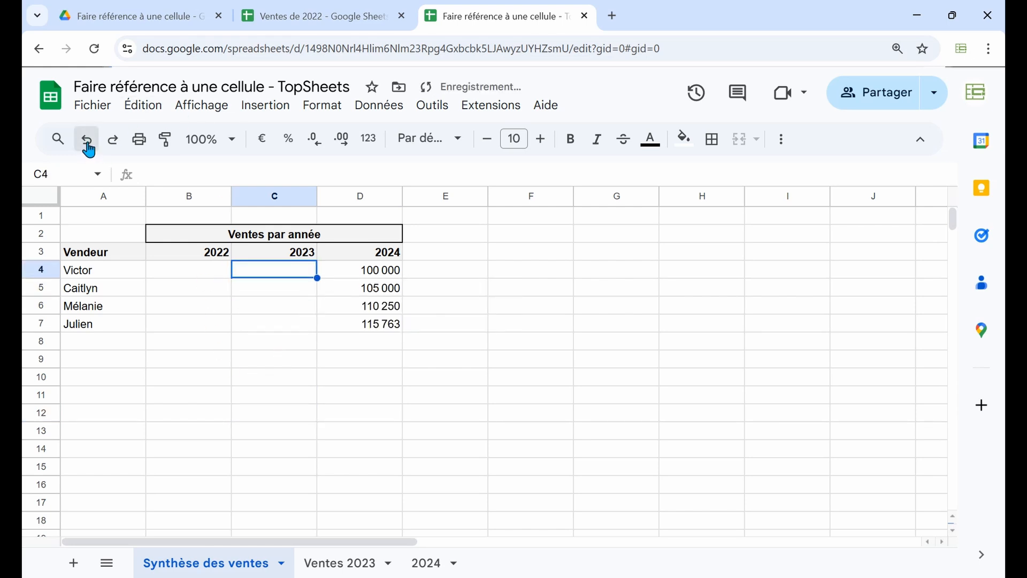
click(87, 143)
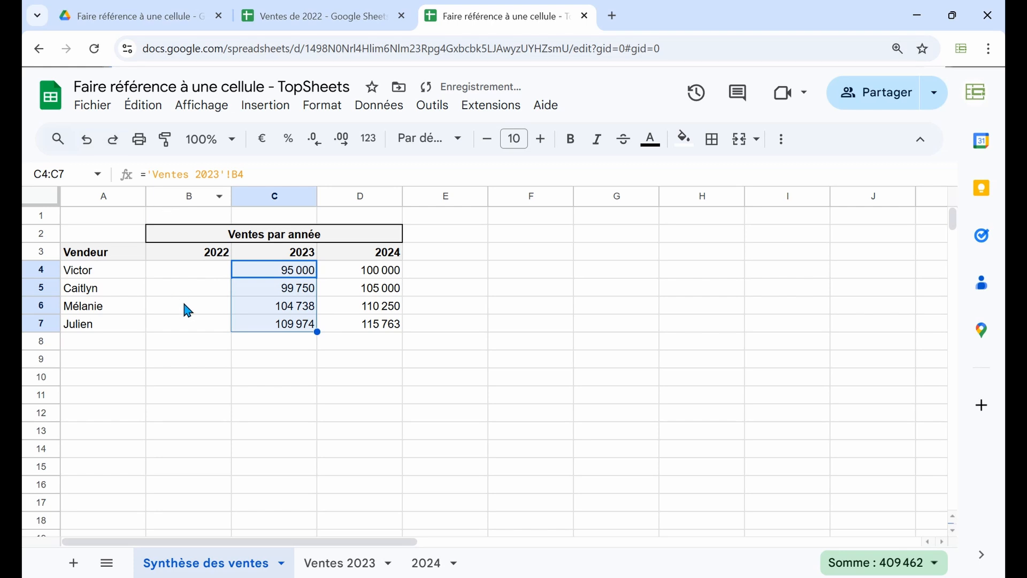
Start an IMPORTRANGE formula in B4 and expand the function's help with its example
click(185, 274)
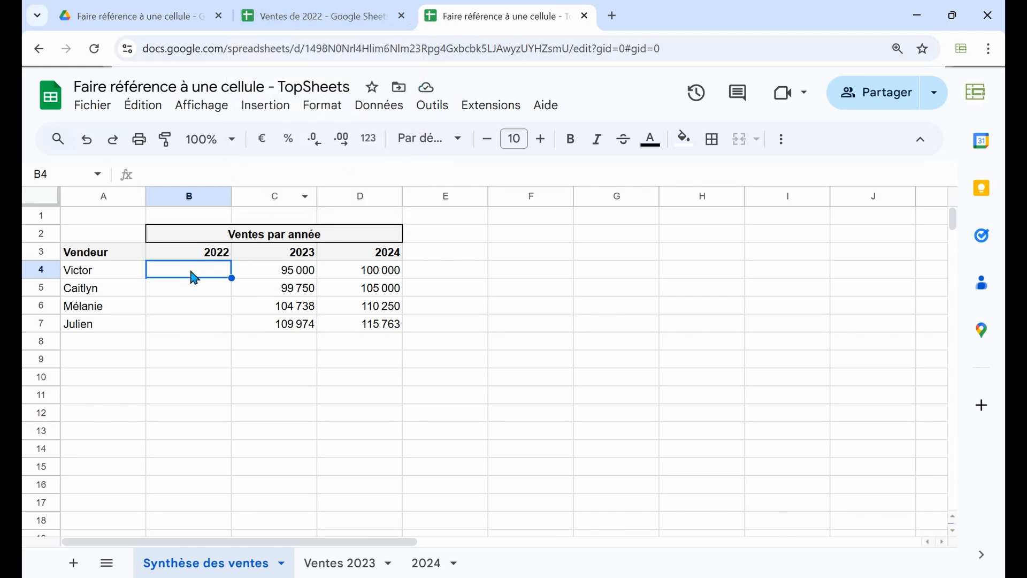
text(=IMPO)
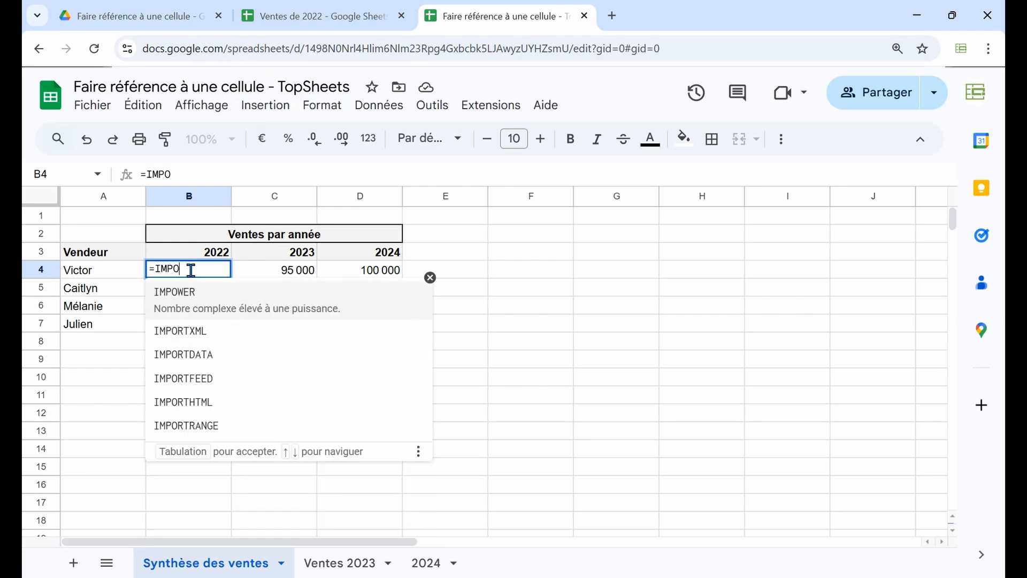
text(RT)
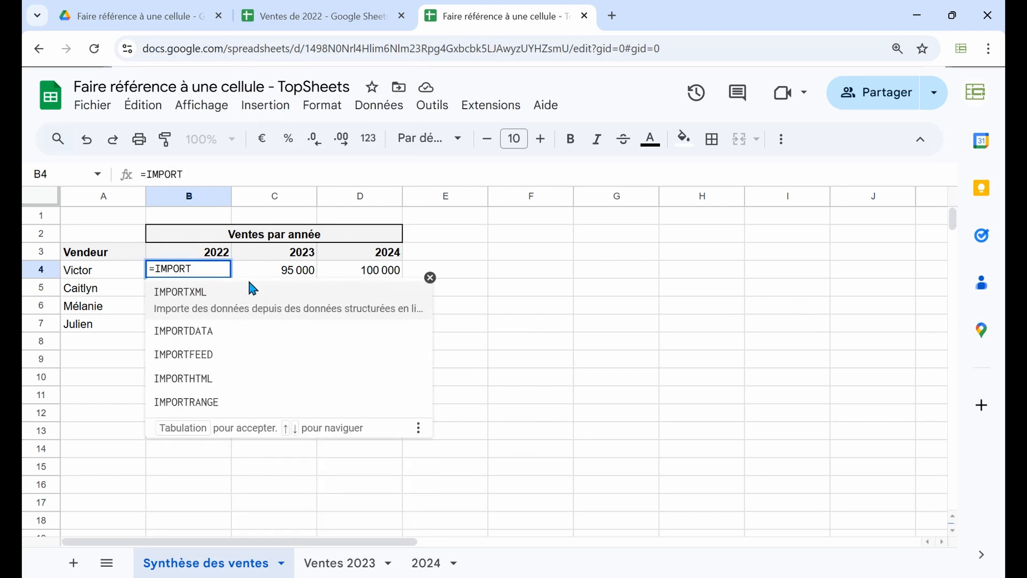
text(R)
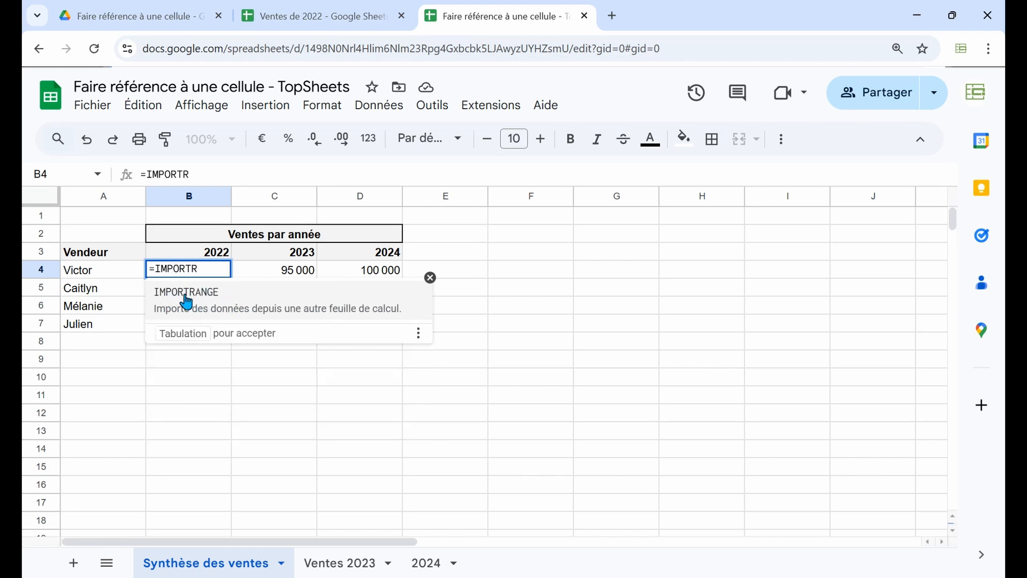
click(158, 316)
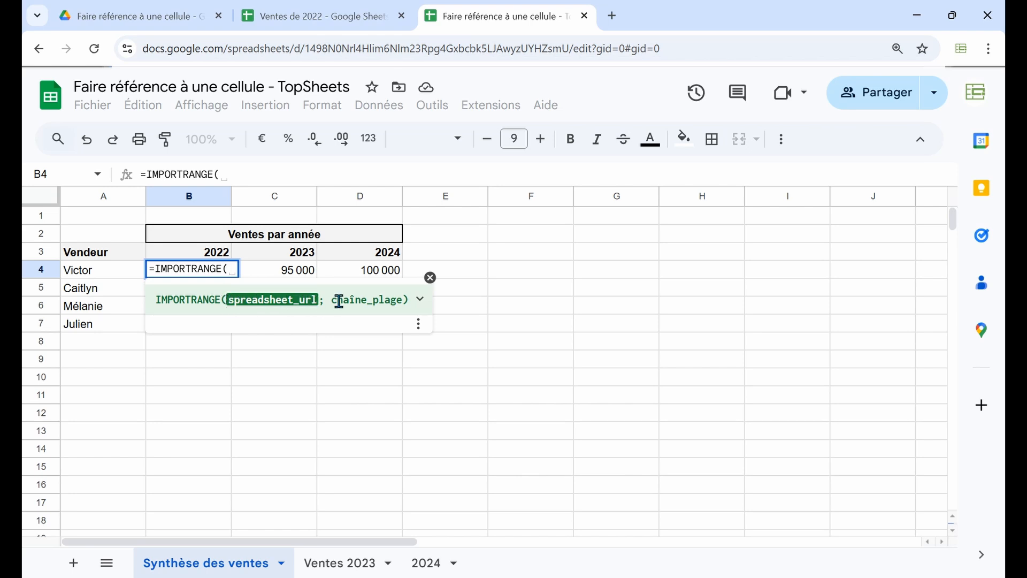
click(428, 300)
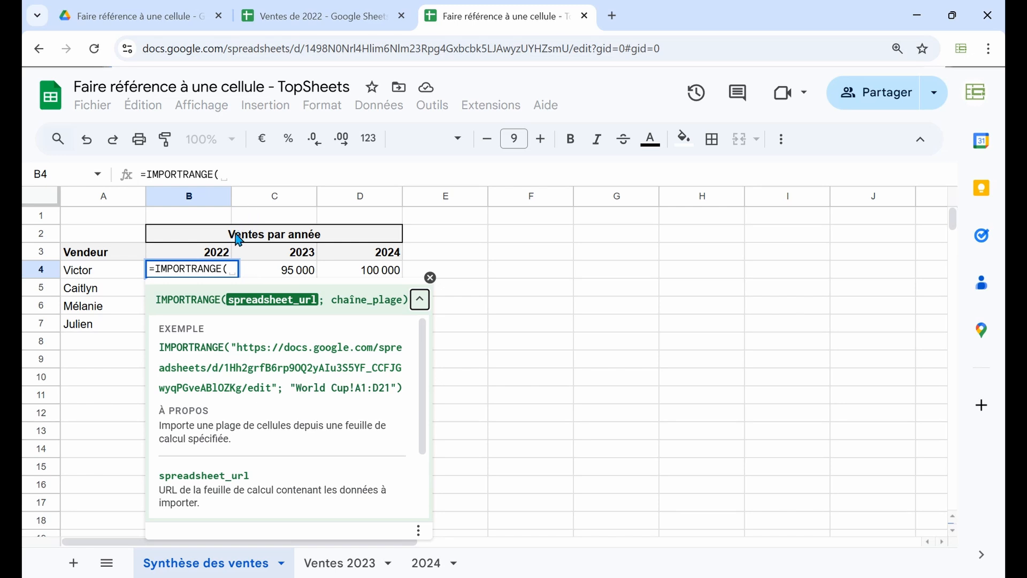
Enter the web address of the Ventes de 2022 spreadsheet, in quotation marks, as the formula's first argument, followed by a semicolon
click(231, 176)
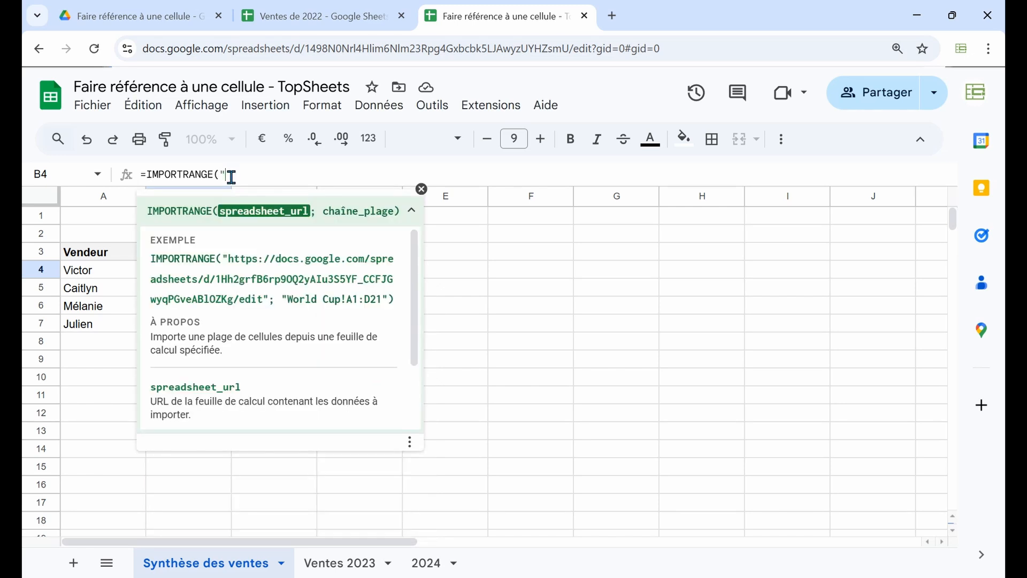
click(327, 17)
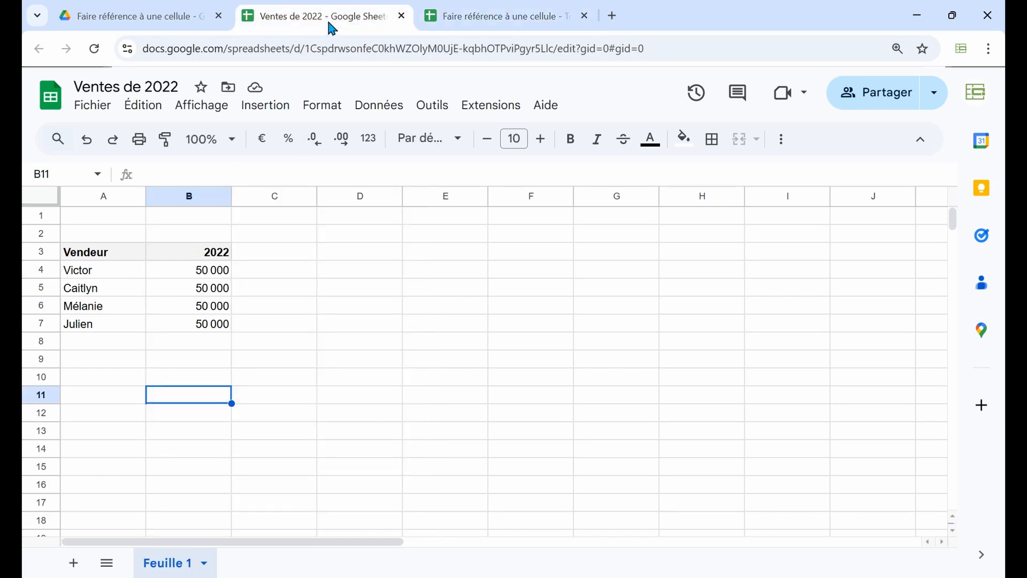
click(212, 49)
key(ctrl+c)
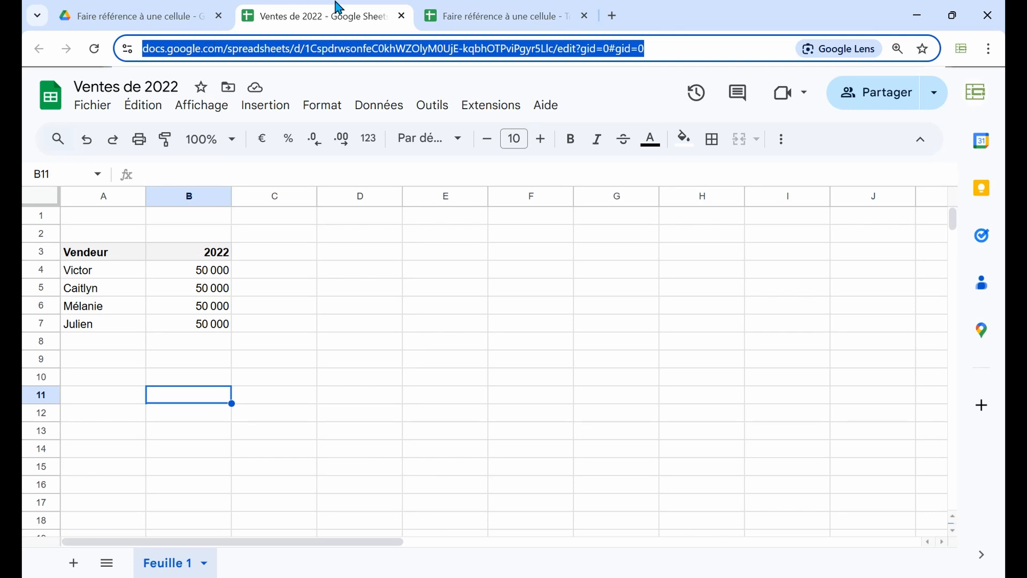
click(476, 10)
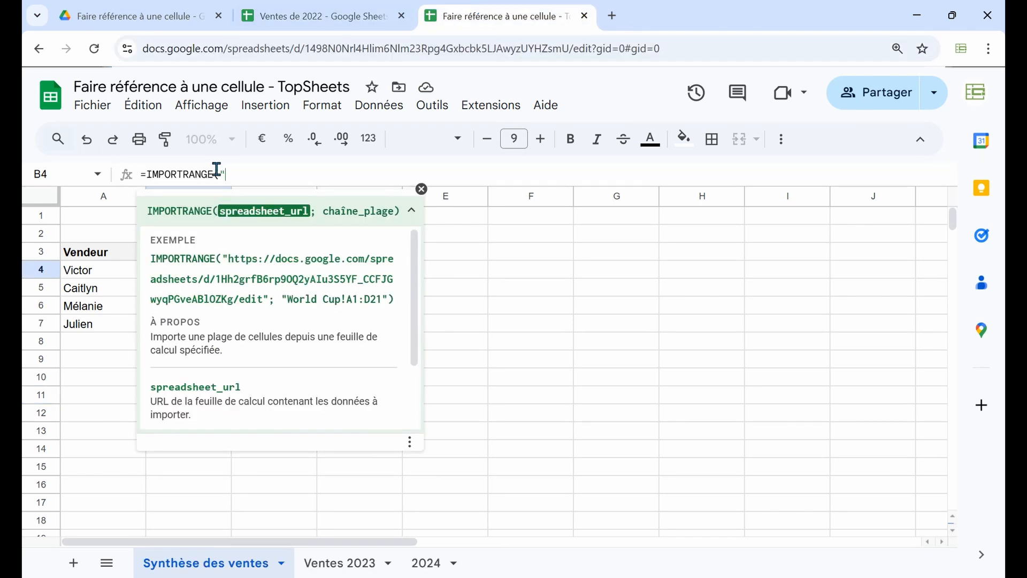
key(ctrl+v)
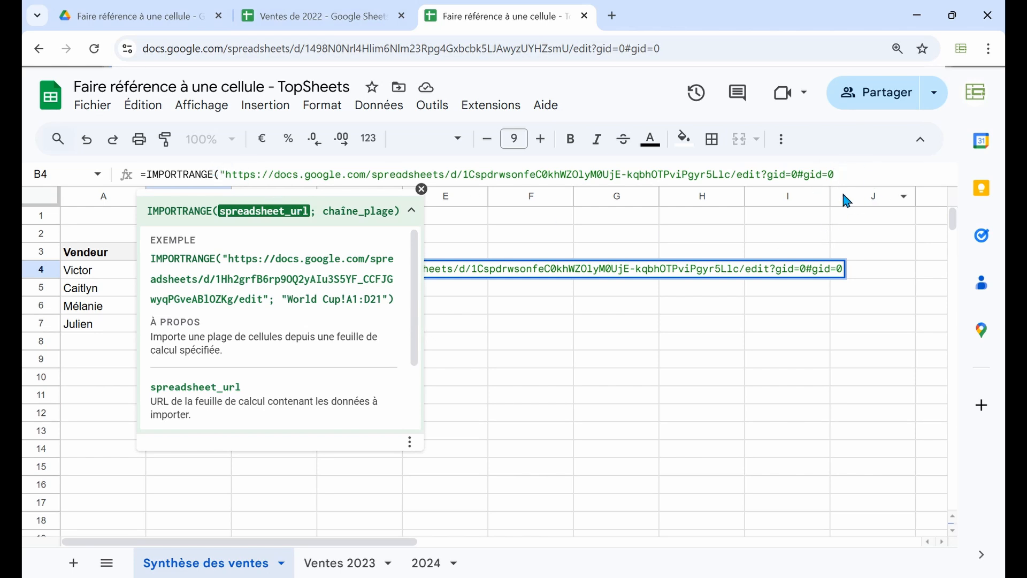
text(";)
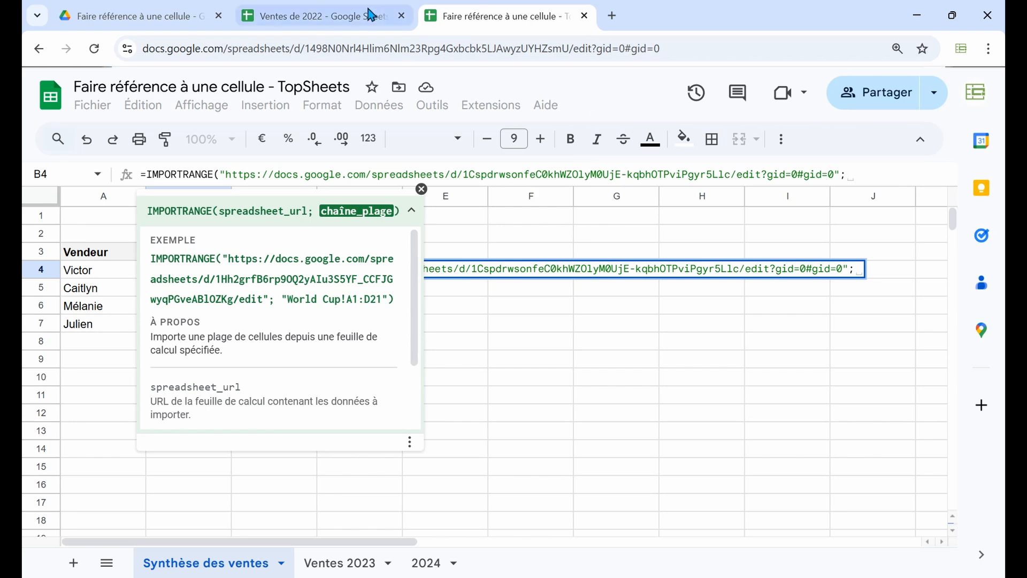
Check the source cell in Ventes de 2022, then complete the IMPORTRANGE formula with the range "B4" and confirm it
click(362, 26)
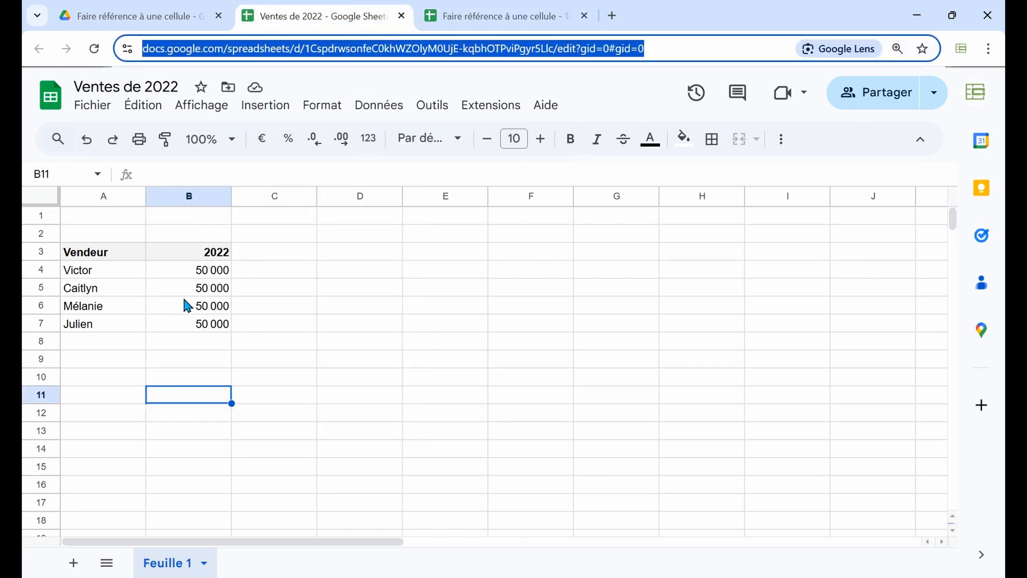
click(514, 18)
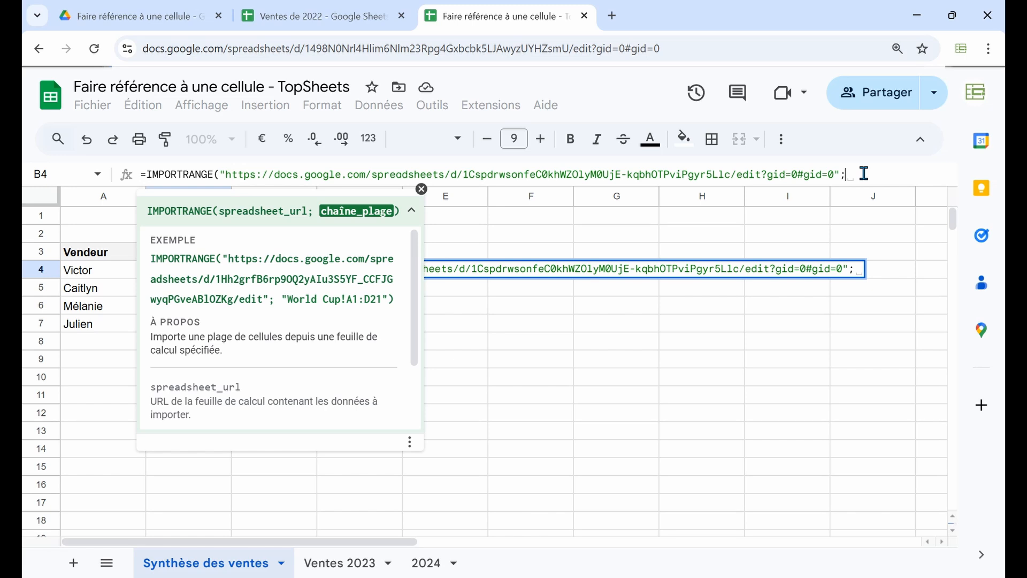
text("B4)
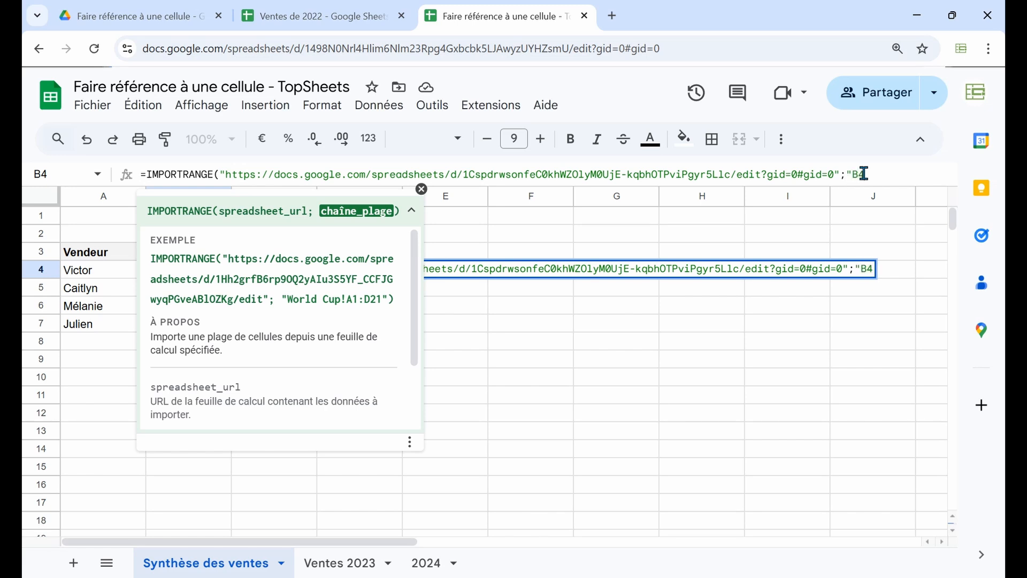
text("))
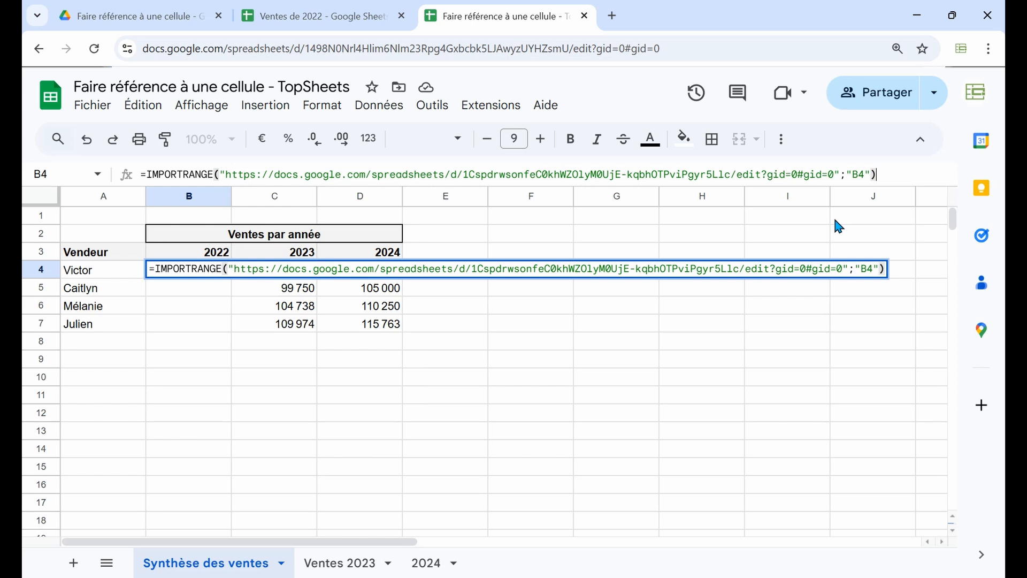
key(Return)
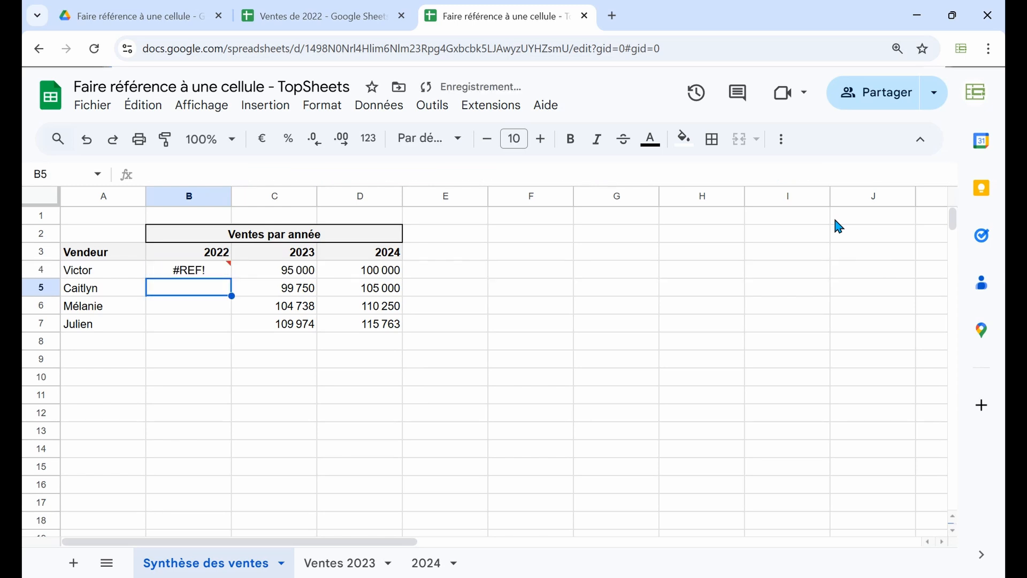
Authorize access to the source spreadsheet for the IMPORTRANGE formula in B4
click(223, 274)
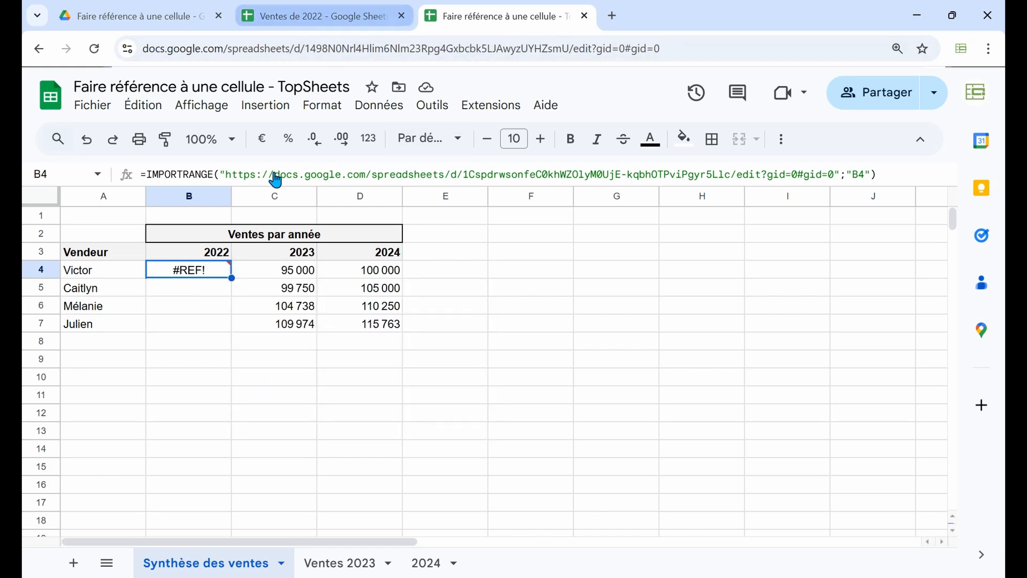
mouse_move(212, 270)
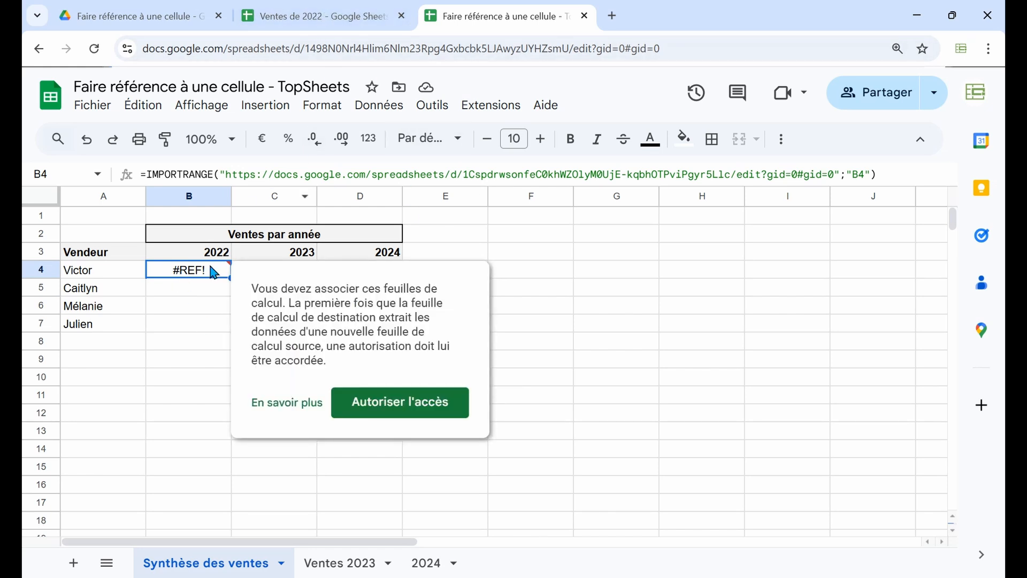
click(398, 414)
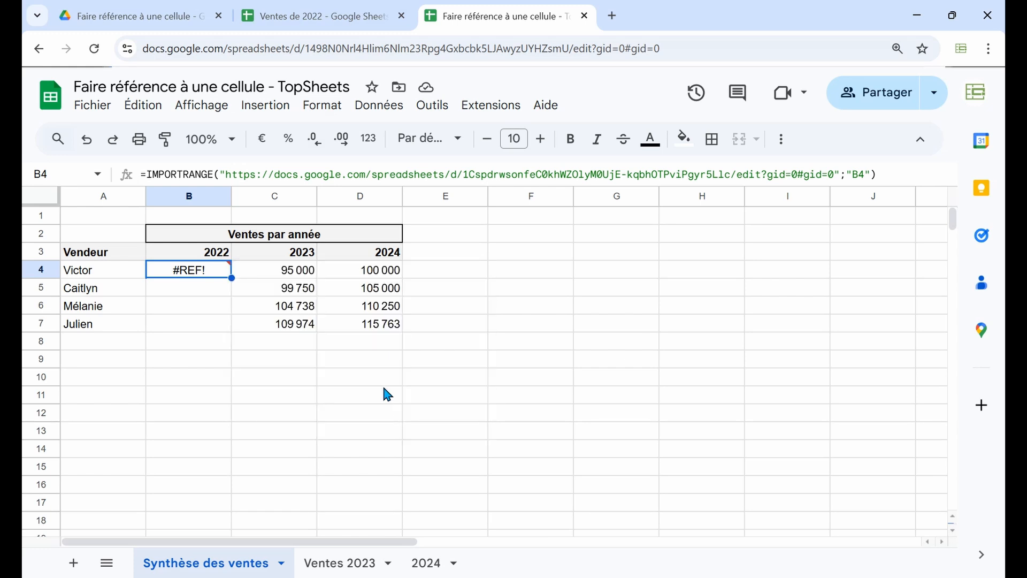
Review the 2022 sales in B4:B7 of Ventes de 2022 and return to the sales summary
click(342, 22)
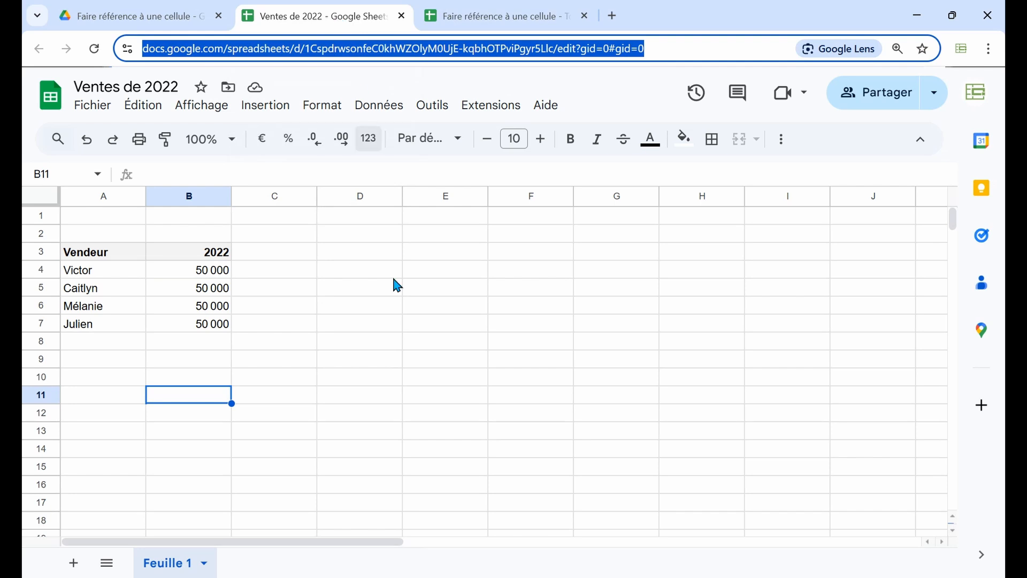
click(221, 272)
drag(219, 299, 217, 323)
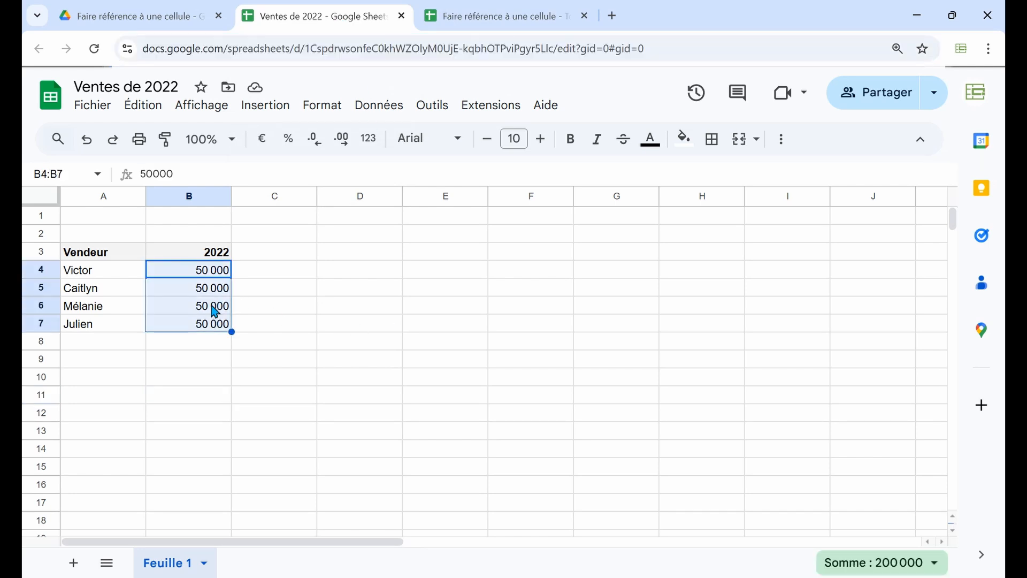
click(470, 7)
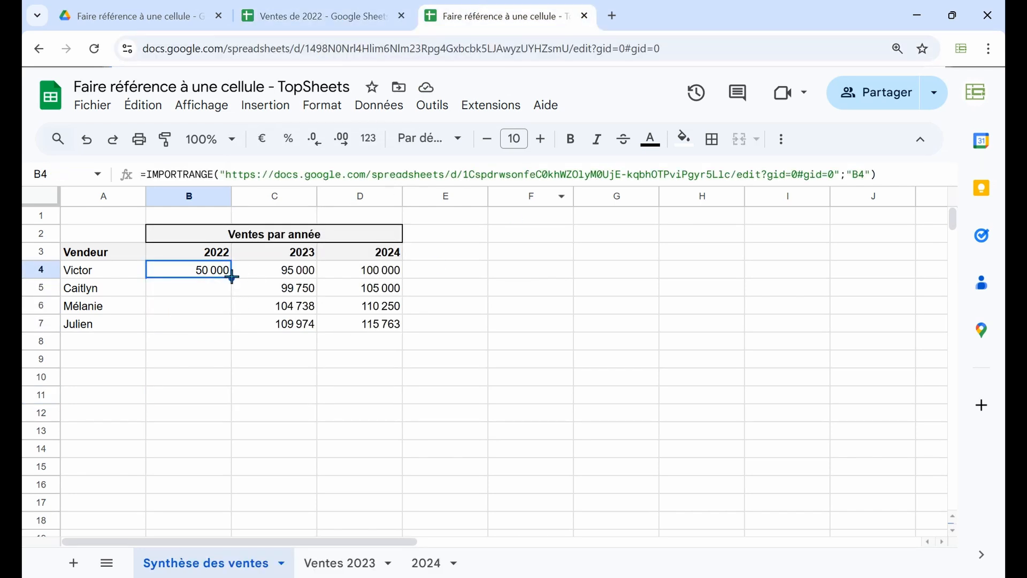
Fill the IMPORTRANGE formula from B4 down to B7 and check the copied formulas
drag(232, 277, 235, 331)
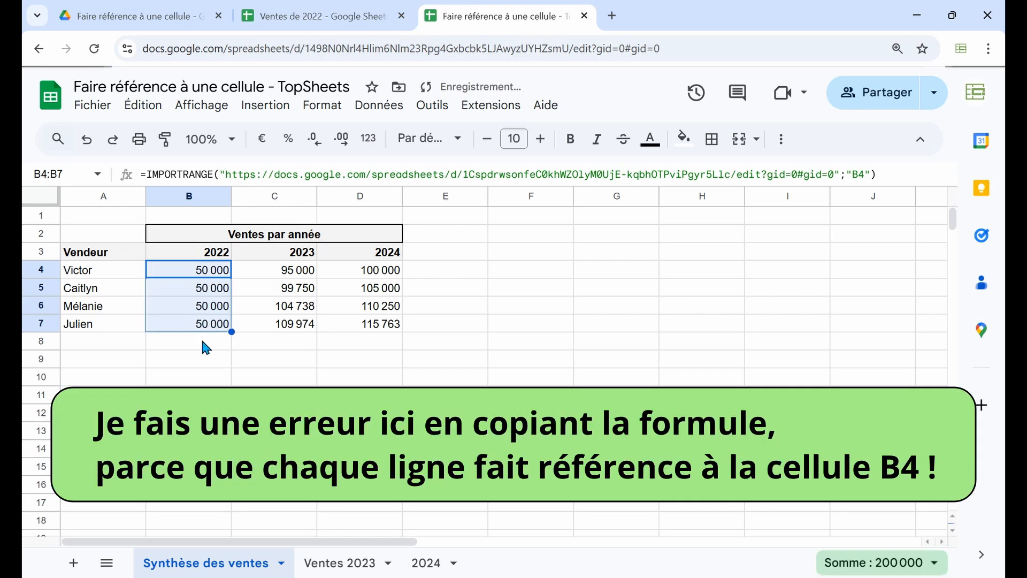
click(210, 289)
click(211, 308)
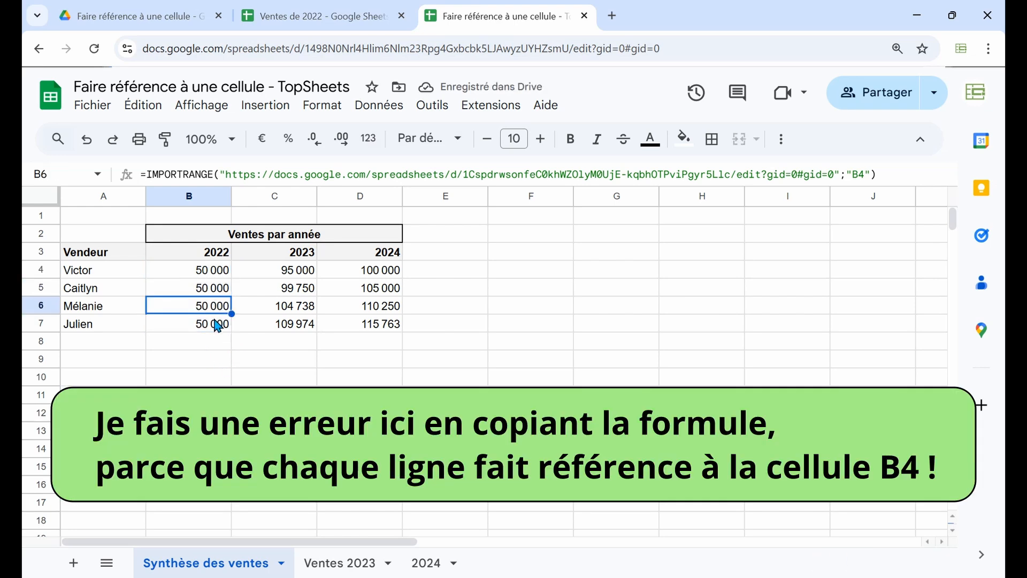
click(216, 324)
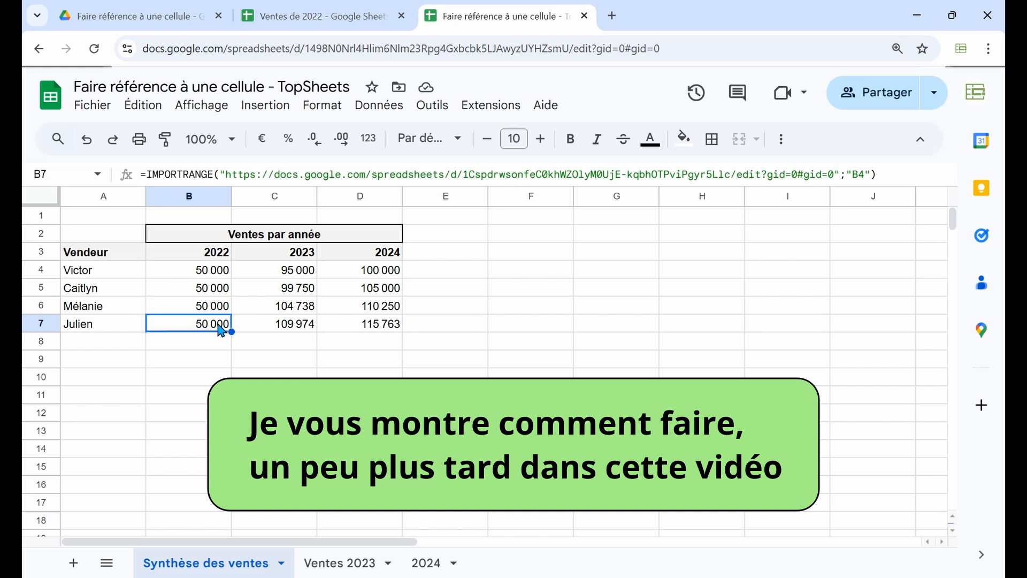
click(221, 272)
Examine the 2023 sales formulas in C4:C7 one by one
click(268, 277)
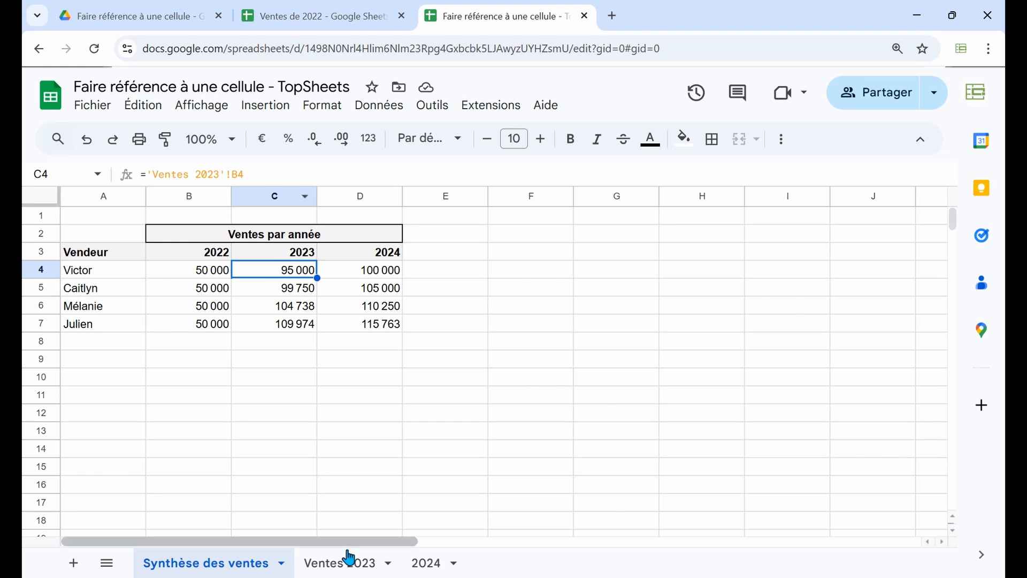
click(279, 290)
click(282, 306)
click(282, 320)
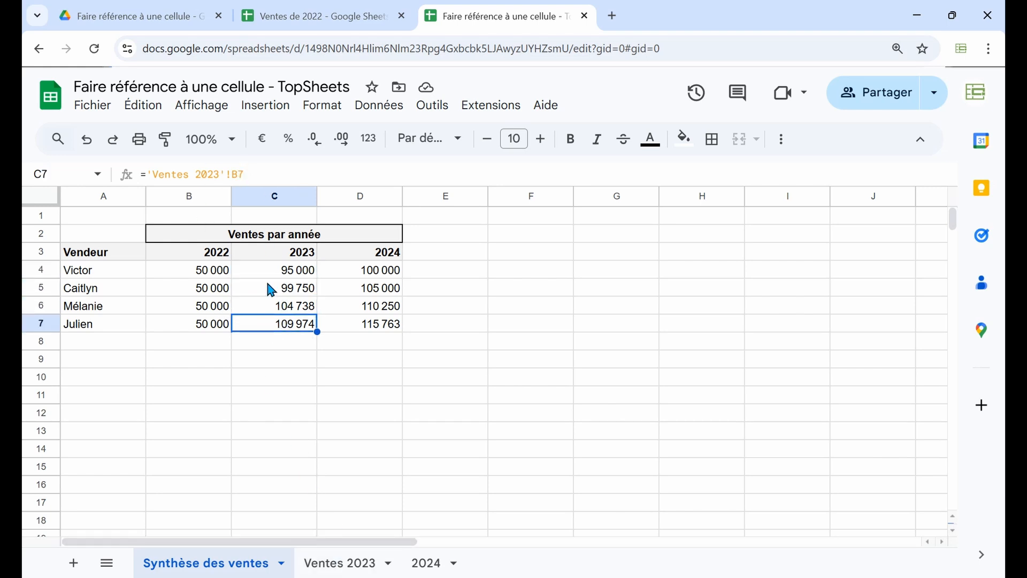
Clear C5:C7 and extend the C4 formula to ='Ventes 2023'!B4:B7, declining the autofill suggestion
drag(271, 290, 268, 328)
key(Delete)
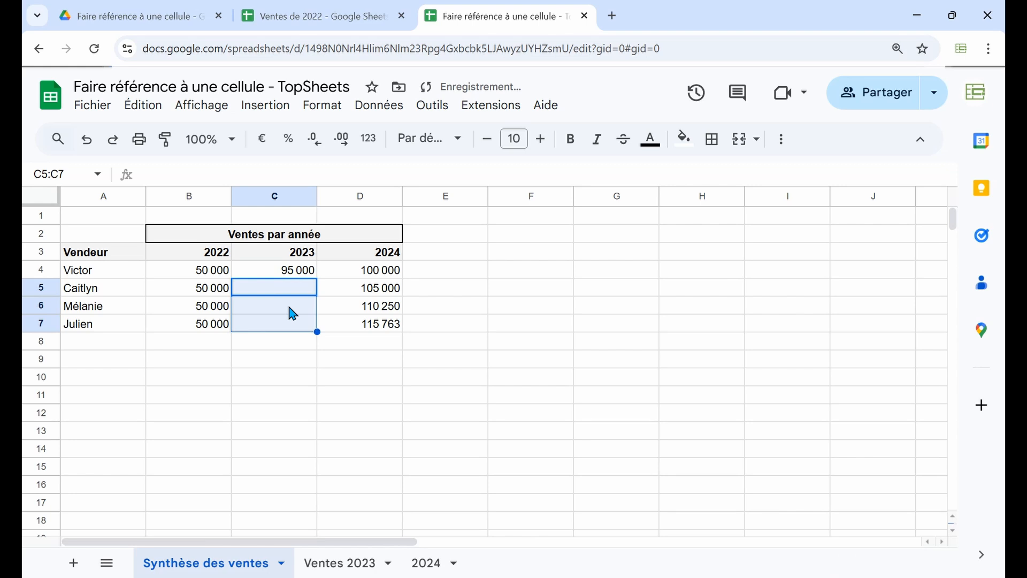
click(278, 268)
click(246, 174)
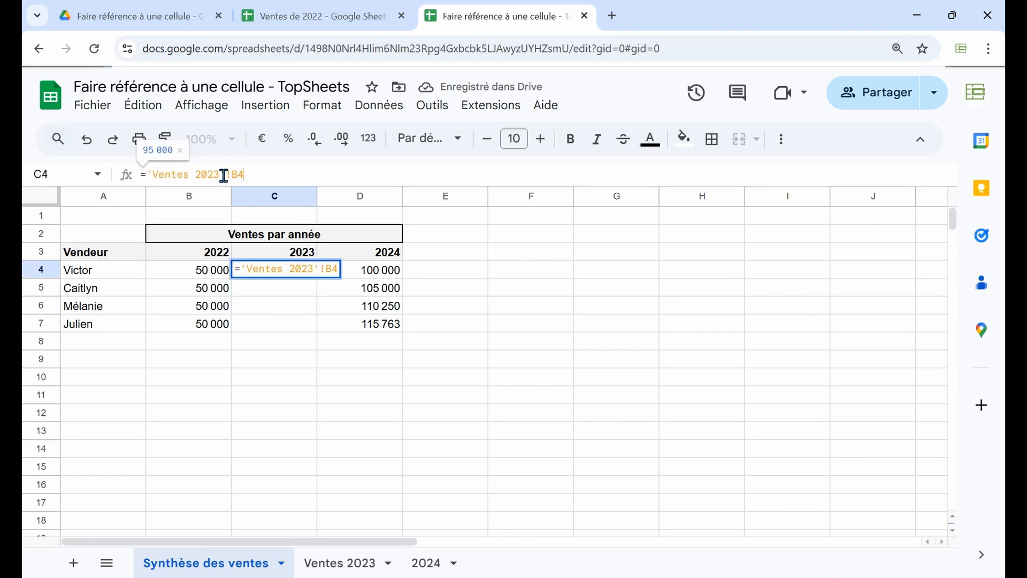
text(:B7)
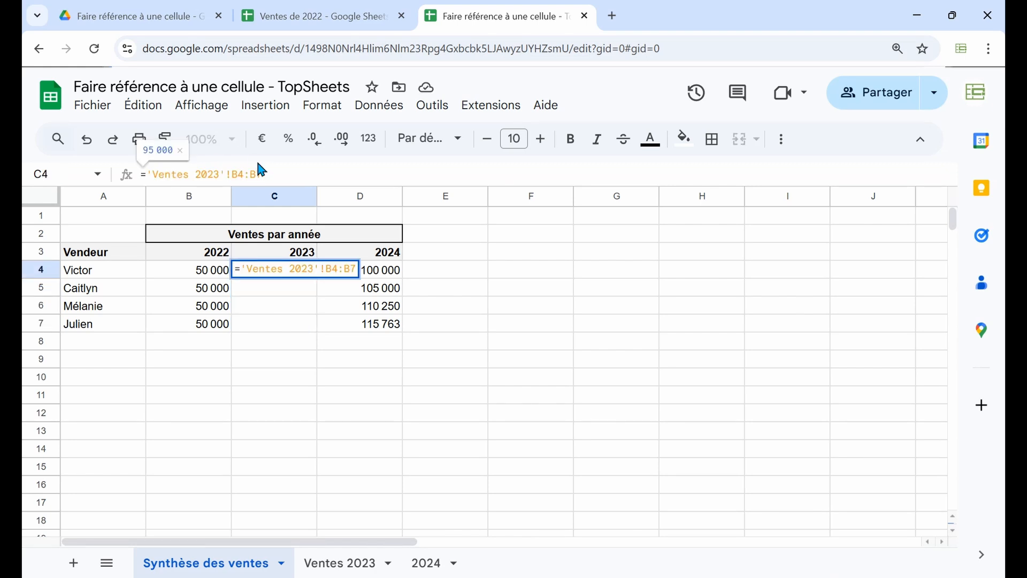
key(Return)
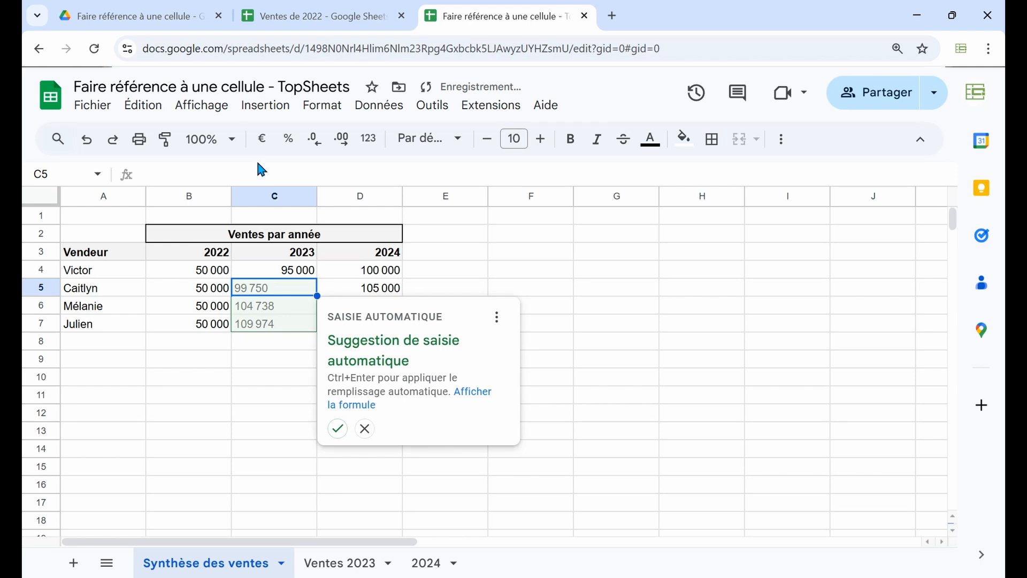
key(Escape)
click(288, 272)
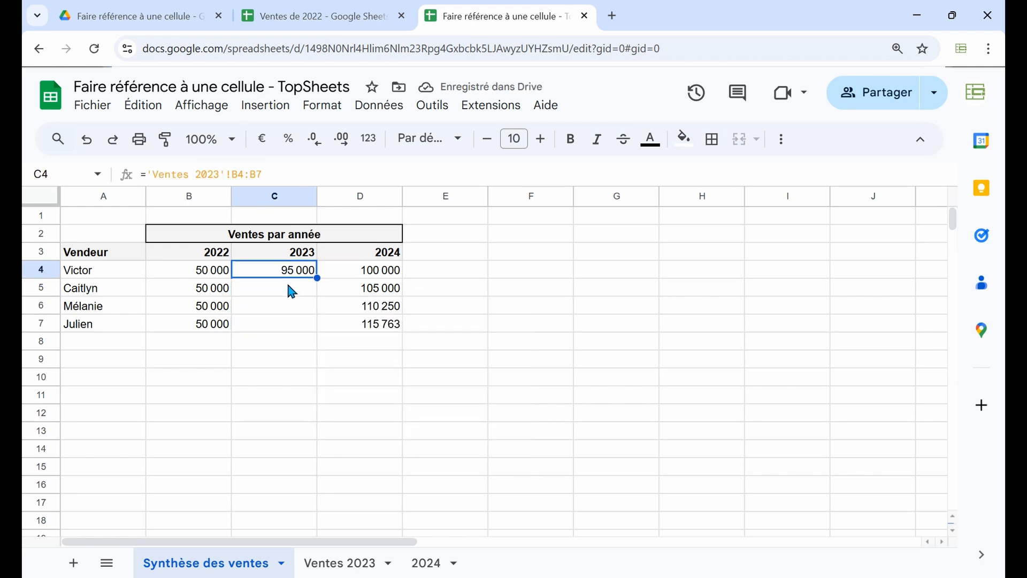
drag(291, 289, 289, 329)
Wrap the C4 reference in ARRAYFORMULA so it reads =ARRAYFORMULA('Ventes 2023'!B4:B7)
click(311, 275)
click(145, 174)
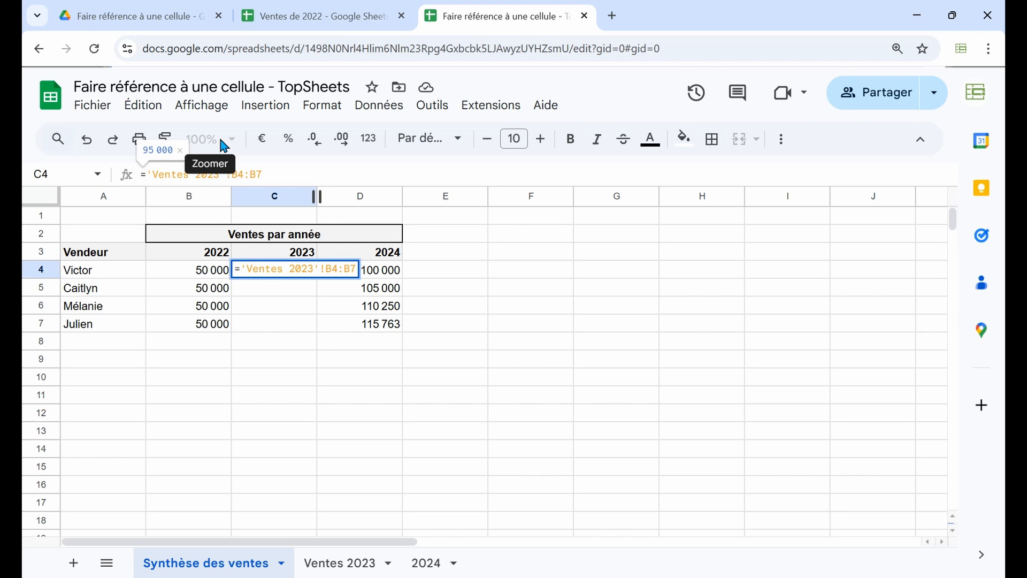
text(ARRAYF)
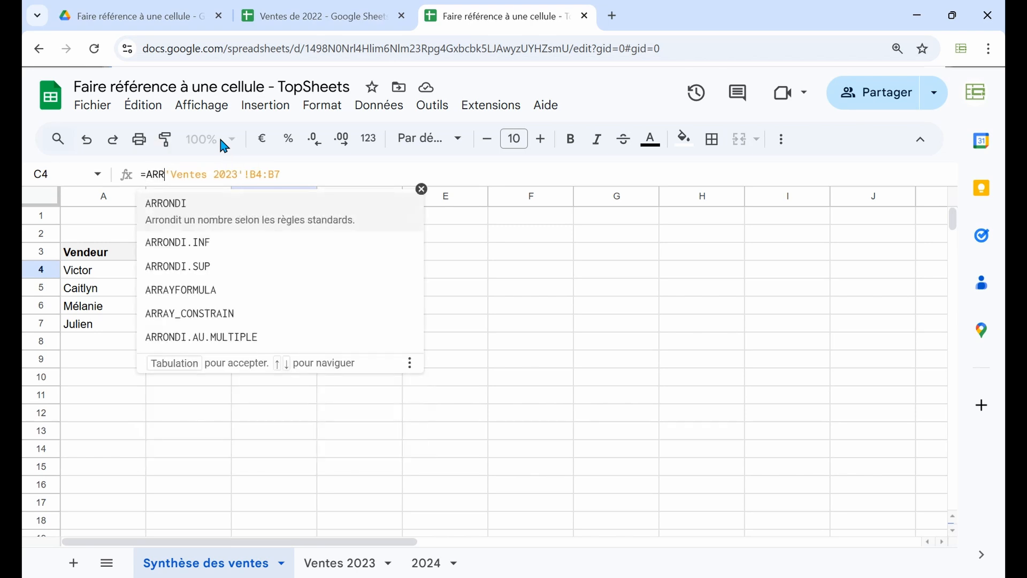
text(ORMULA)
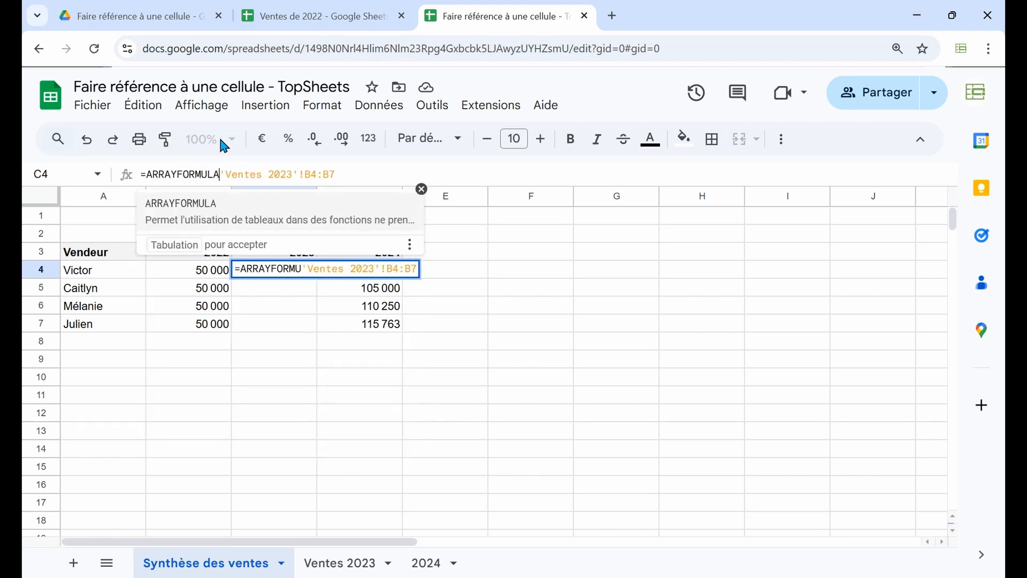
text(()
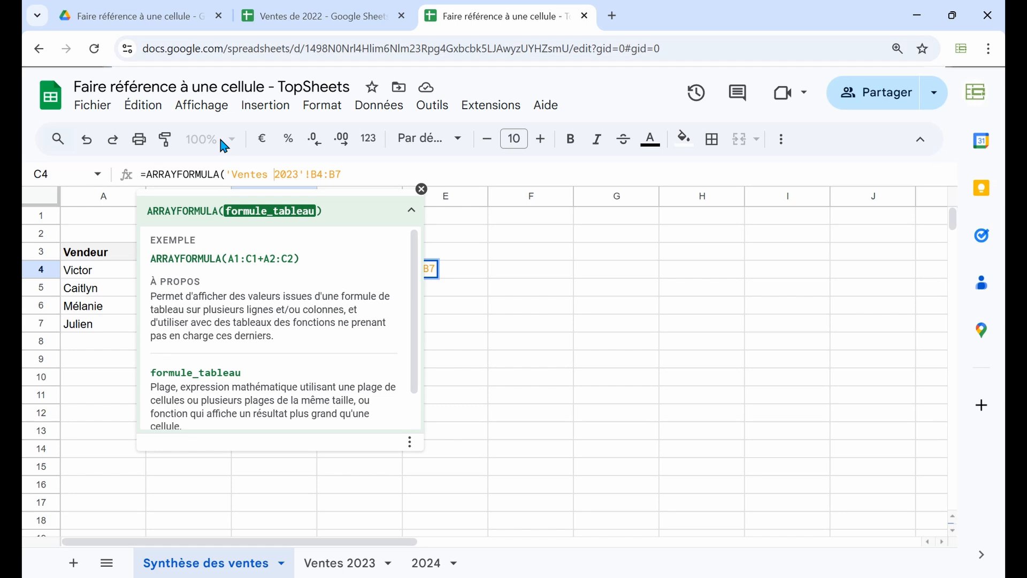
text())
key(Return)
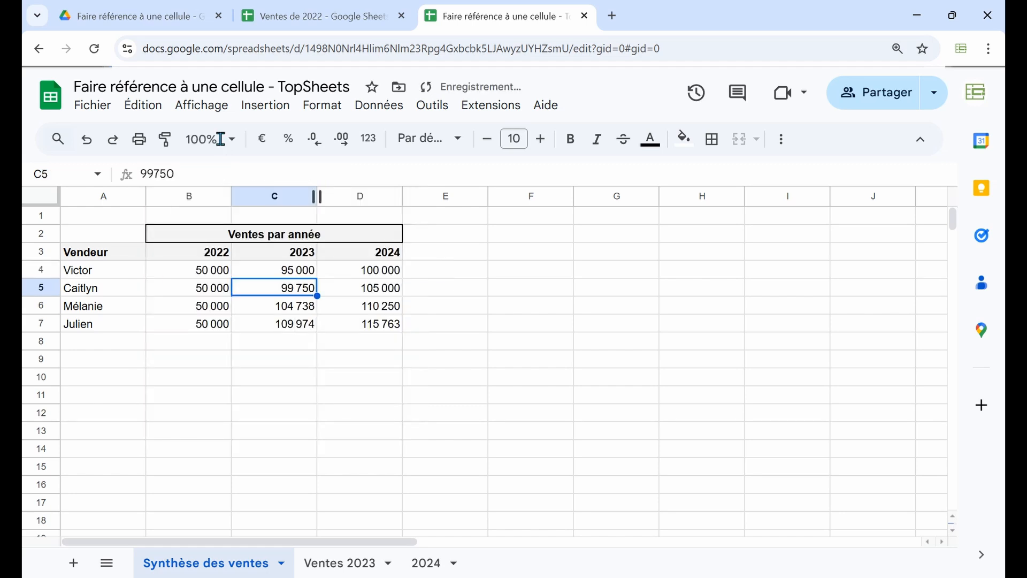
Examine the contents of C4:C7 one by one to compare the array formula cell with the cells below it
click(292, 270)
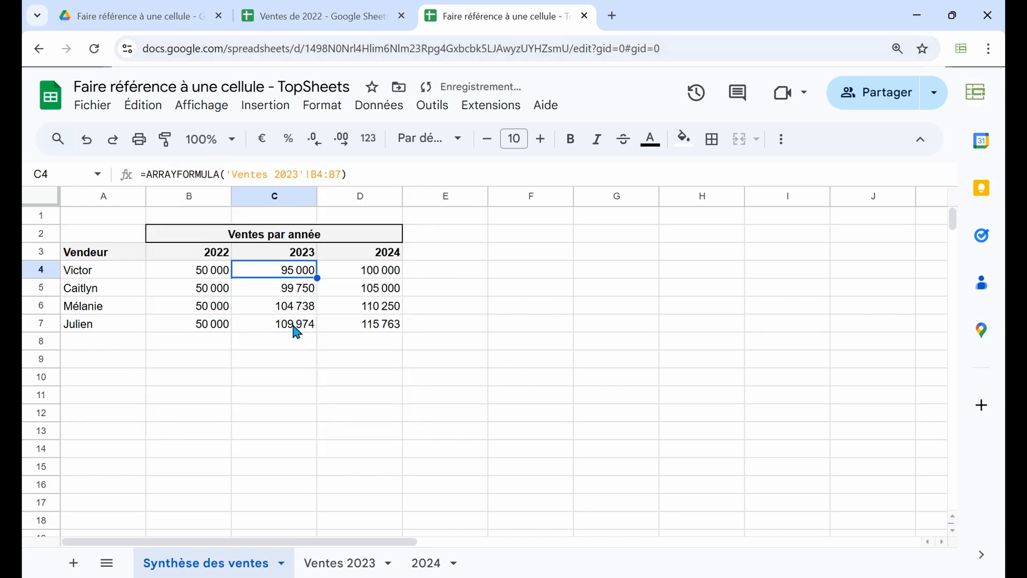
click(296, 289)
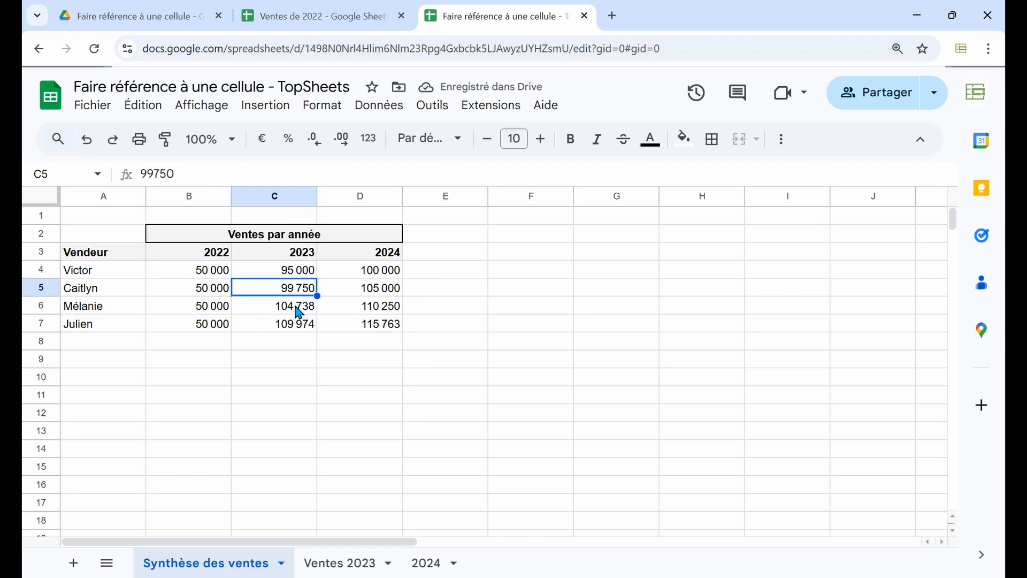
click(298, 307)
click(297, 325)
click(293, 289)
click(294, 308)
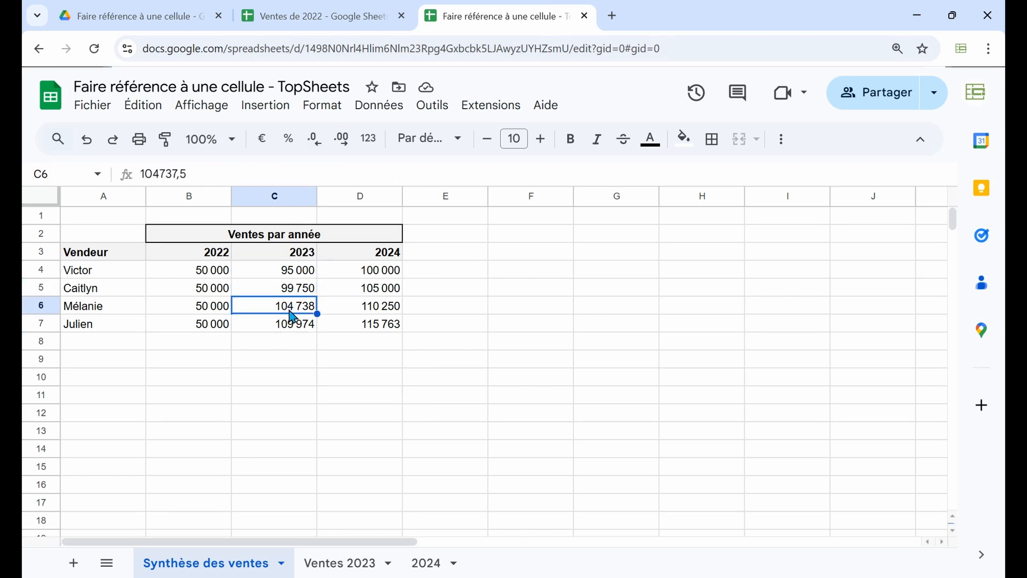
click(292, 328)
click(287, 275)
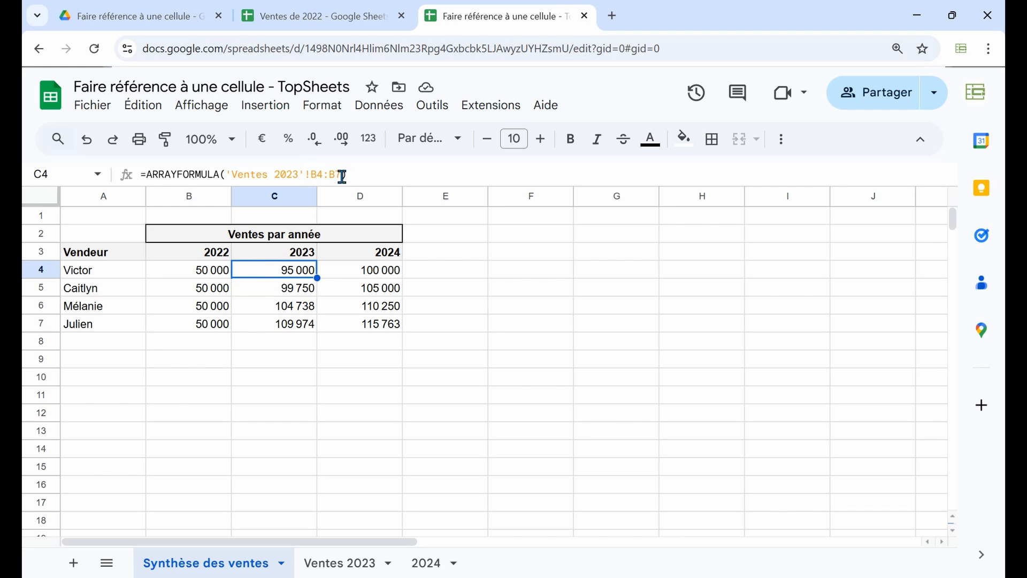
Review the source range B4:B7 in the Ventes 2023 sheet and compare it with C4:C7 in Synthèse des ventes
click(321, 561)
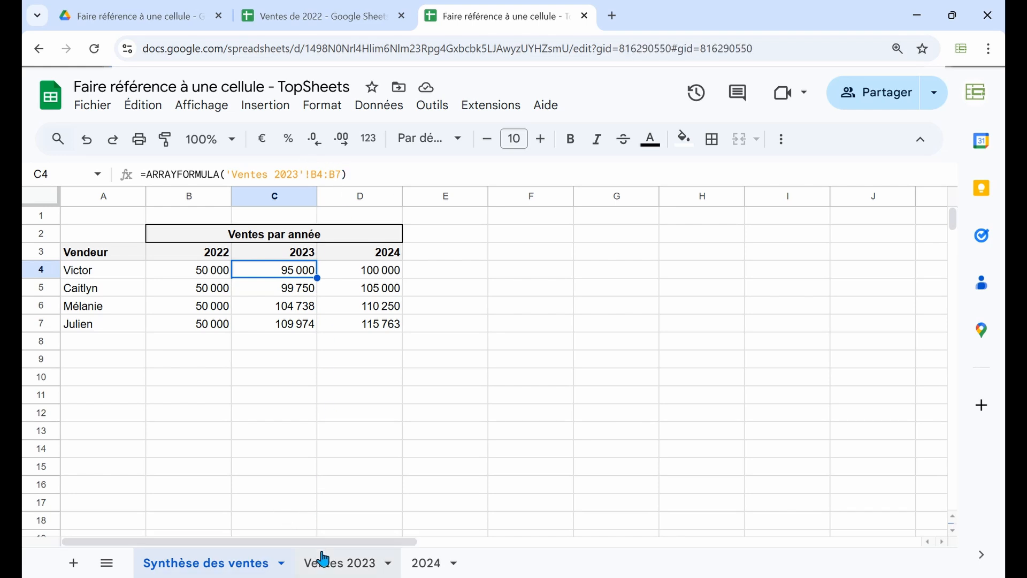
click(193, 278)
drag(194, 277, 197, 331)
click(220, 572)
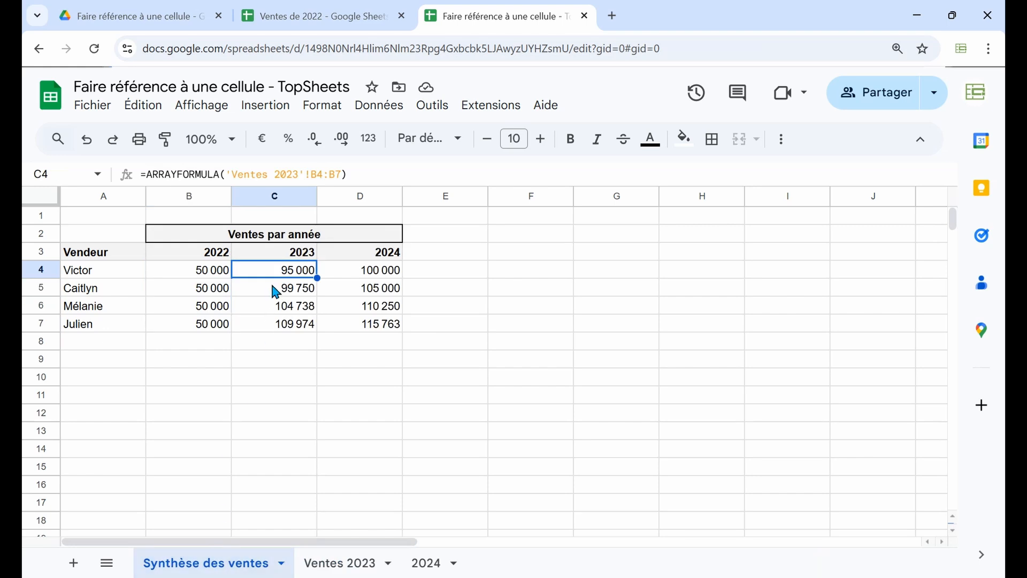
drag(272, 279, 271, 328)
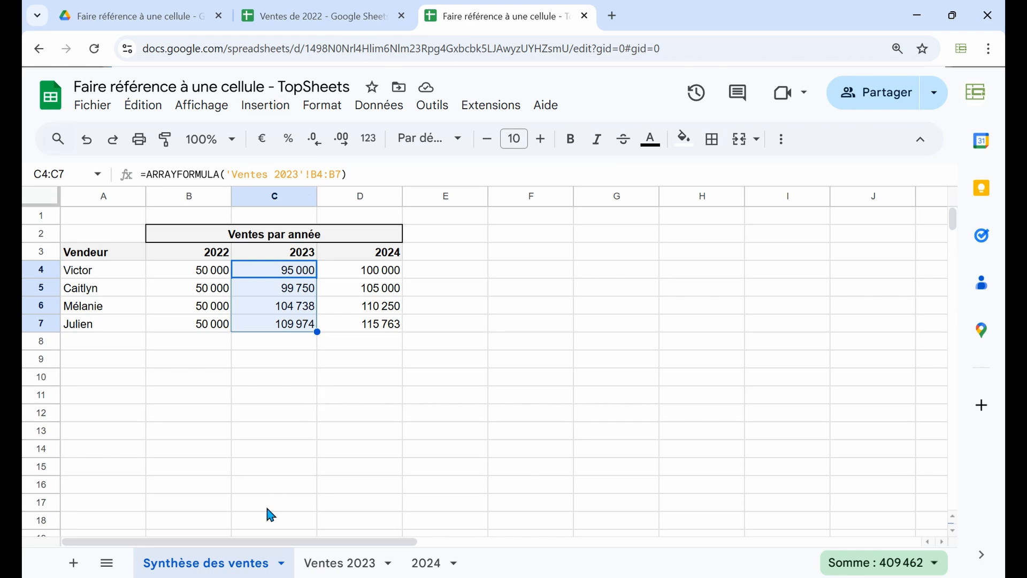
Inspect the IMPORTRANGE formula in B4 and its spreadsheet URL argument, leaving the formula as it is
click(201, 278)
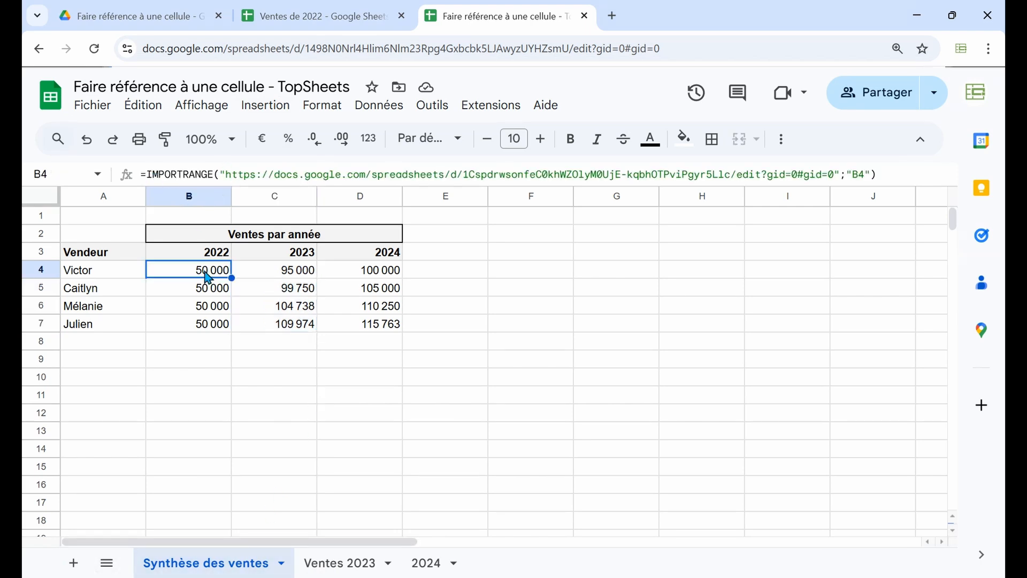
double_click(208, 277)
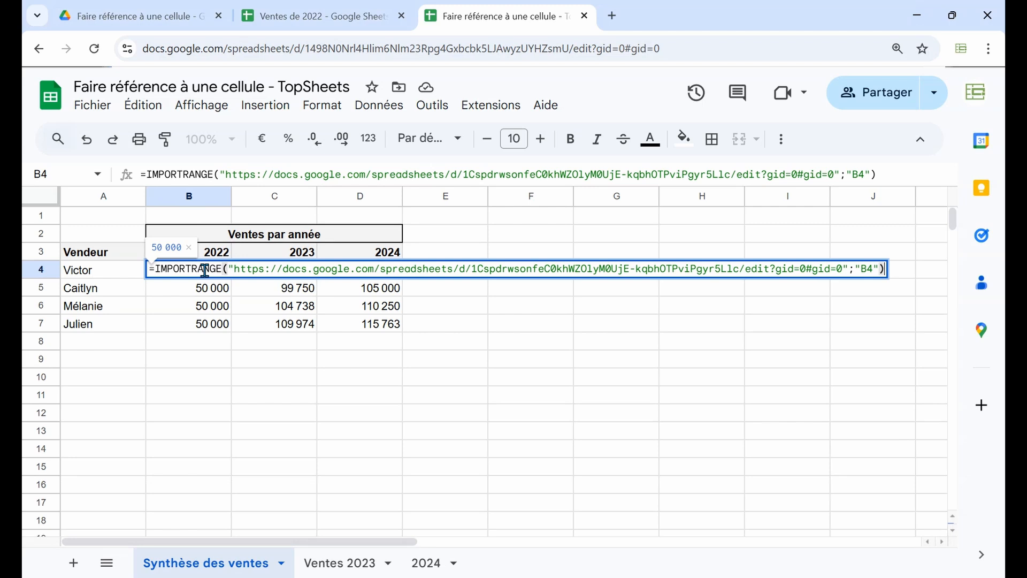
click(297, 268)
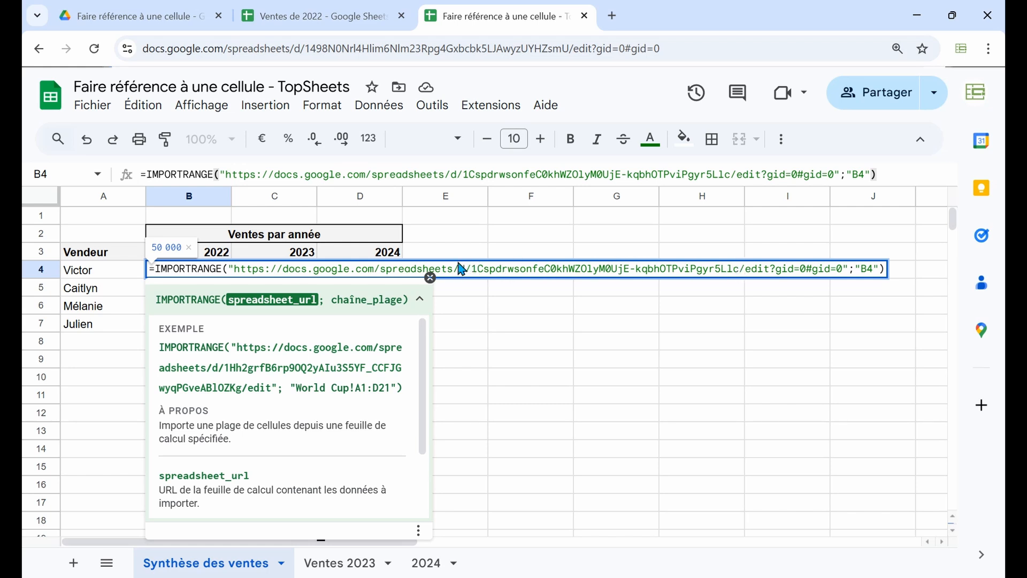
key(Escape)
Replace the full URL in B4's IMPORTRANGE formula with only the spreadsheet ID copied from the address of Ventes de 2022
click(329, 11)
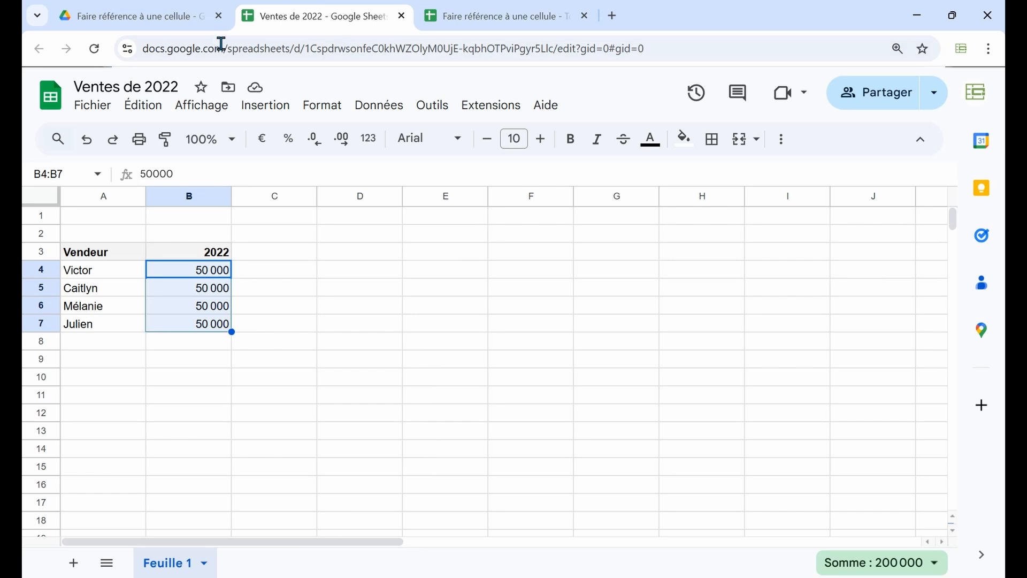
drag(304, 49, 555, 42)
key(ctrl+c)
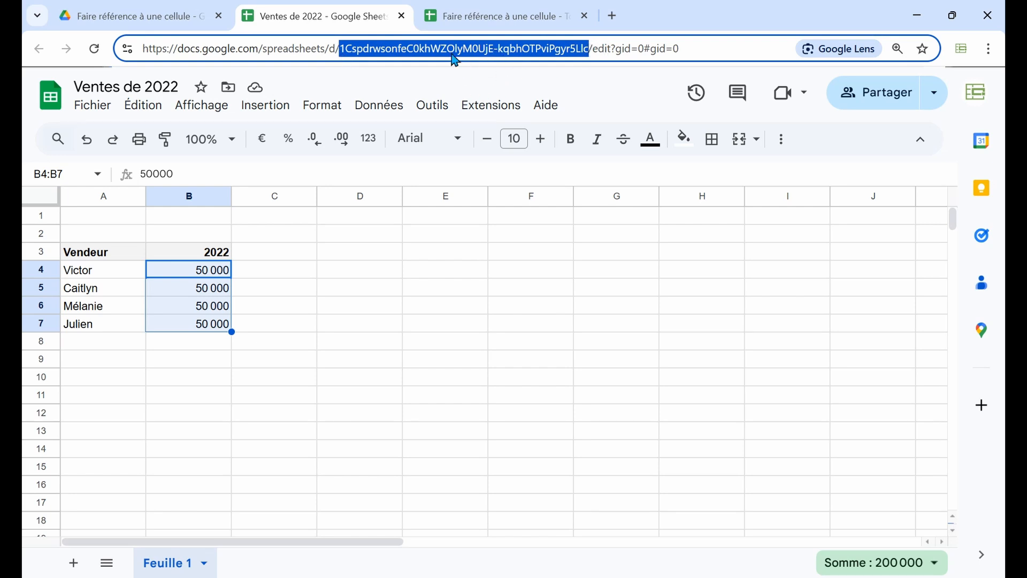
click(495, 7)
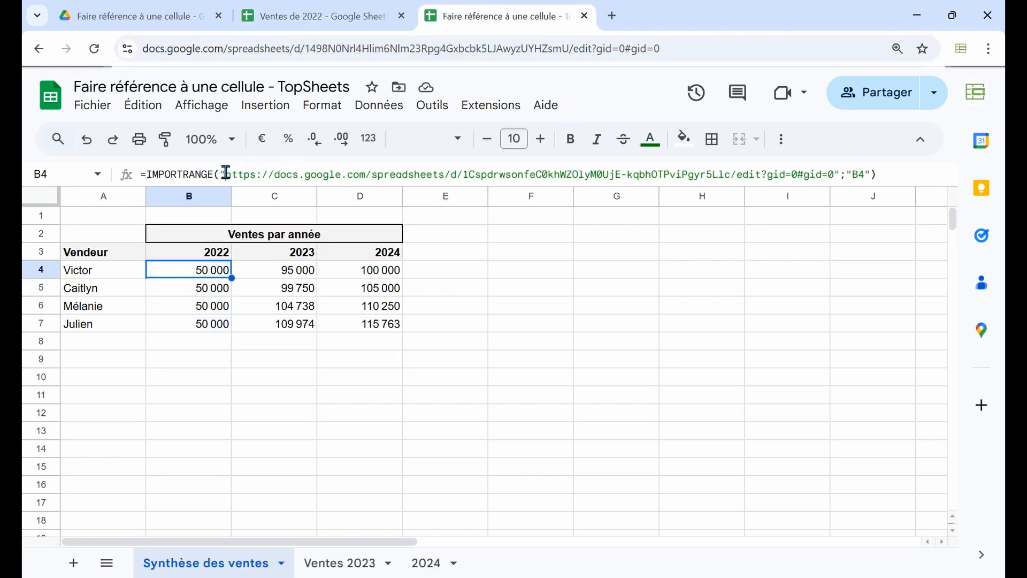
drag(226, 172, 836, 171)
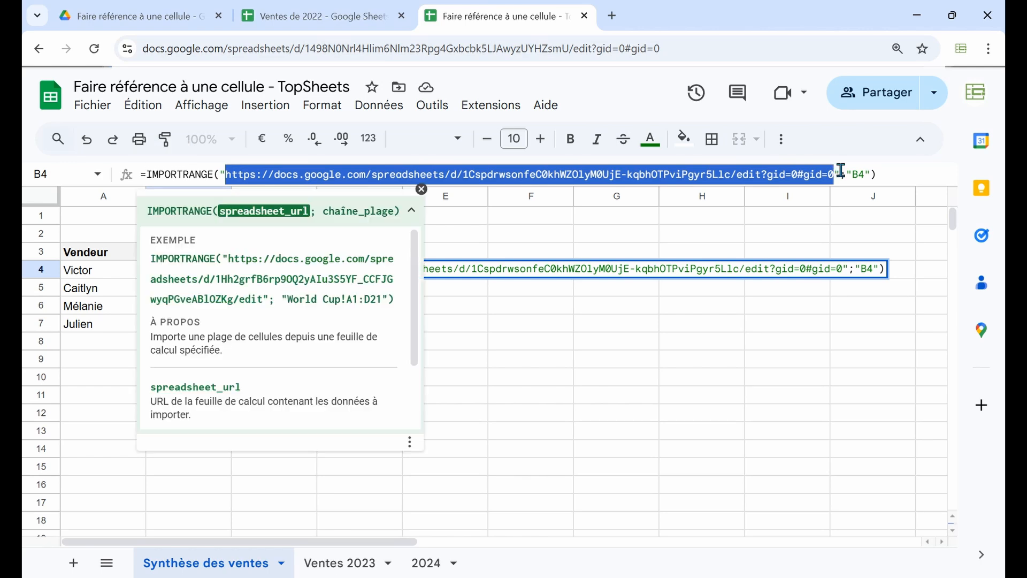
key(ctrl+v)
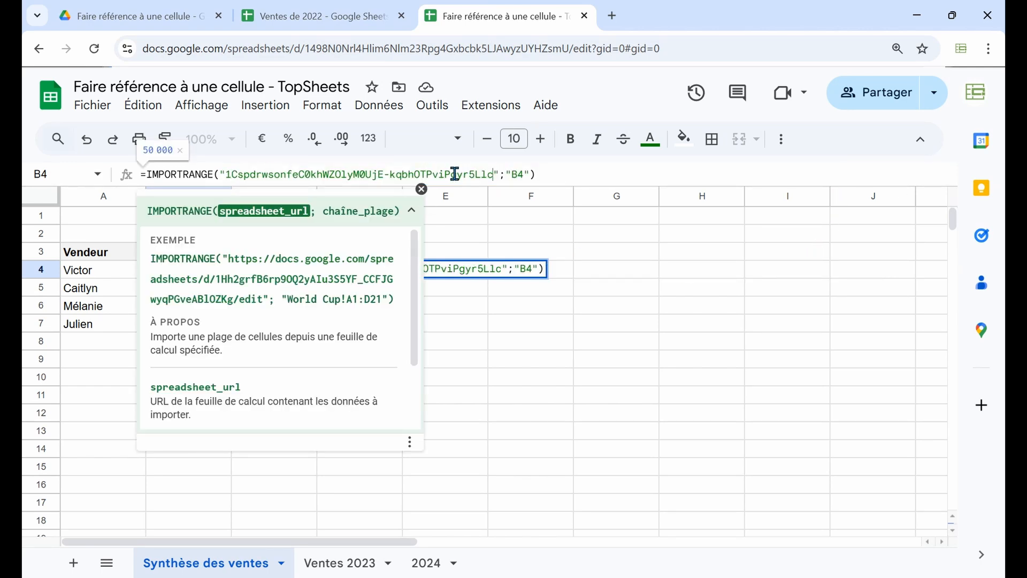
click(560, 173)
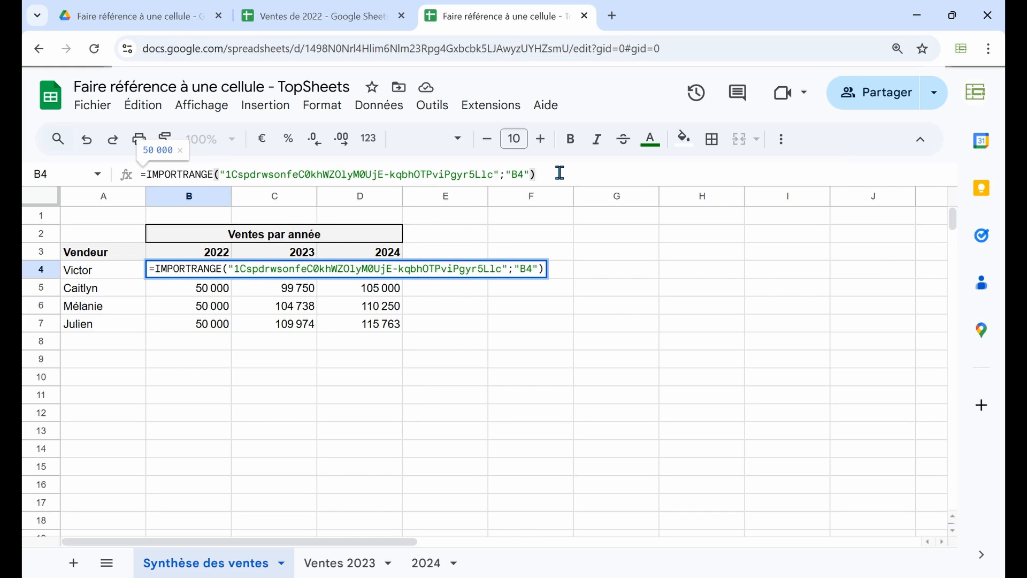
key(Return)
Fill the shortened IMPORTRANGE formula from B4 down to B7
click(221, 273)
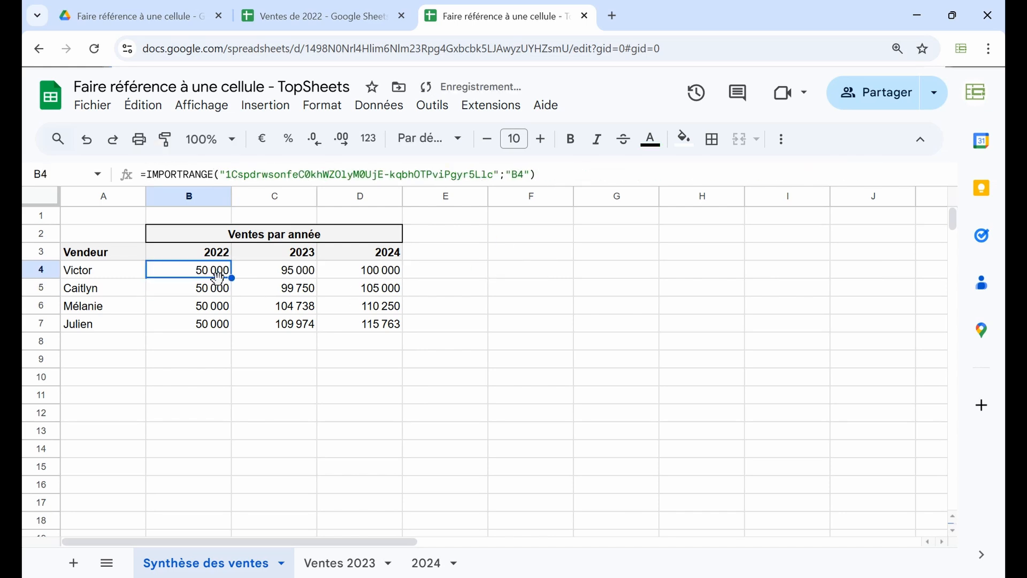
drag(232, 278, 233, 330)
click(220, 377)
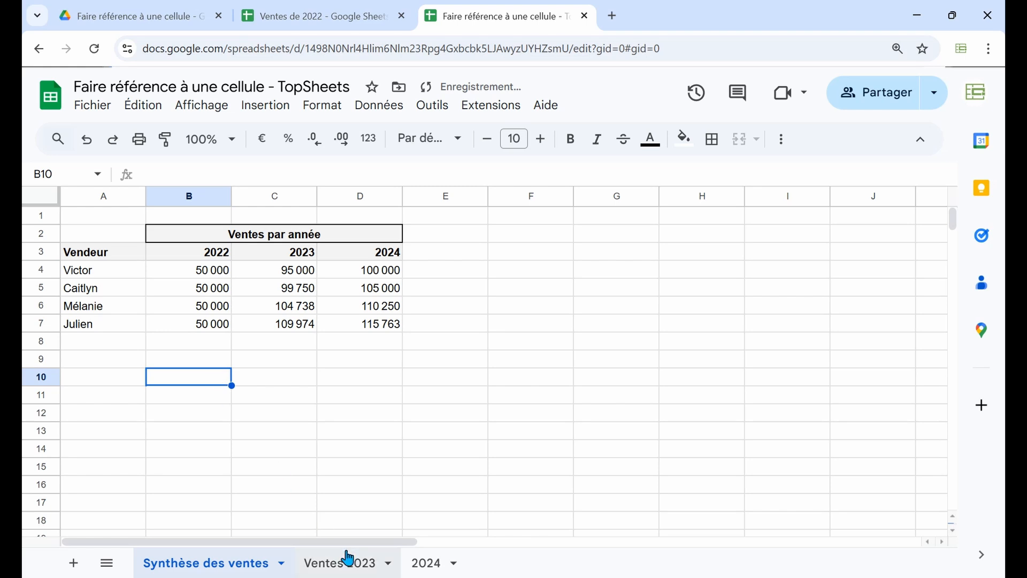
Set B7 in Ventes de 2022 to 60 000 and check the formulas in B7 and B4 of the sales summary
click(340, 22)
click(198, 326)
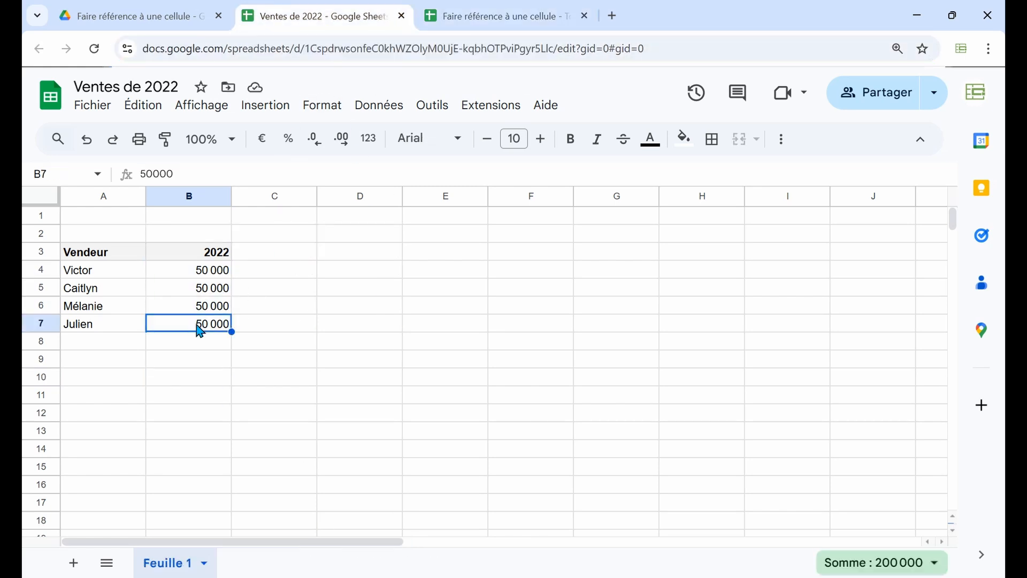
text(60)
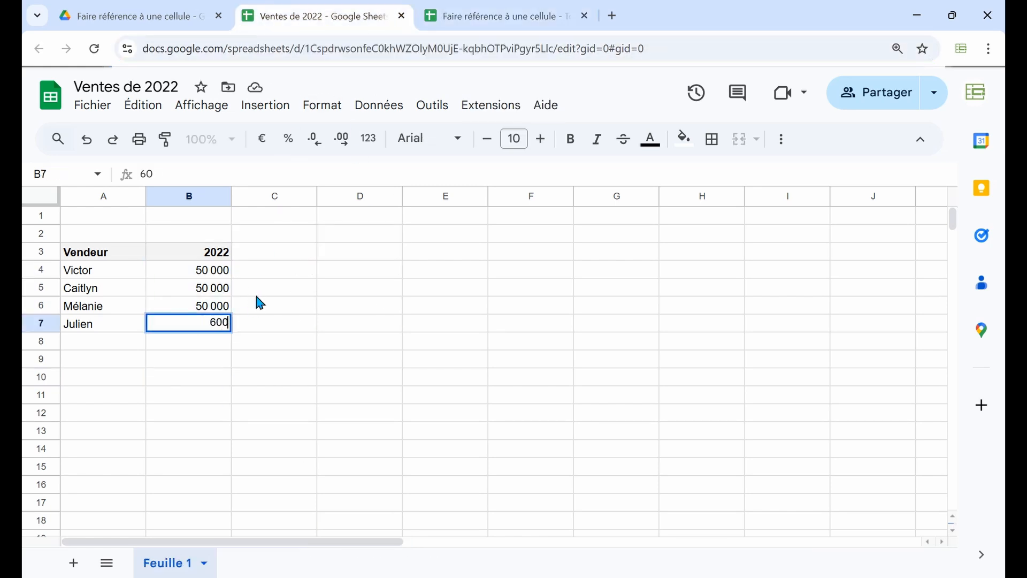
key(Return)
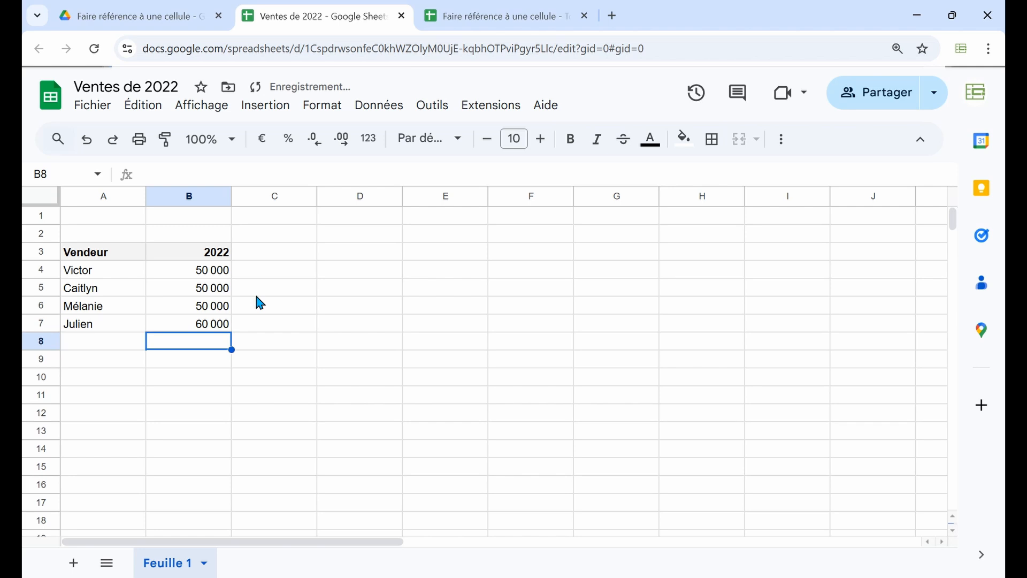
click(458, 17)
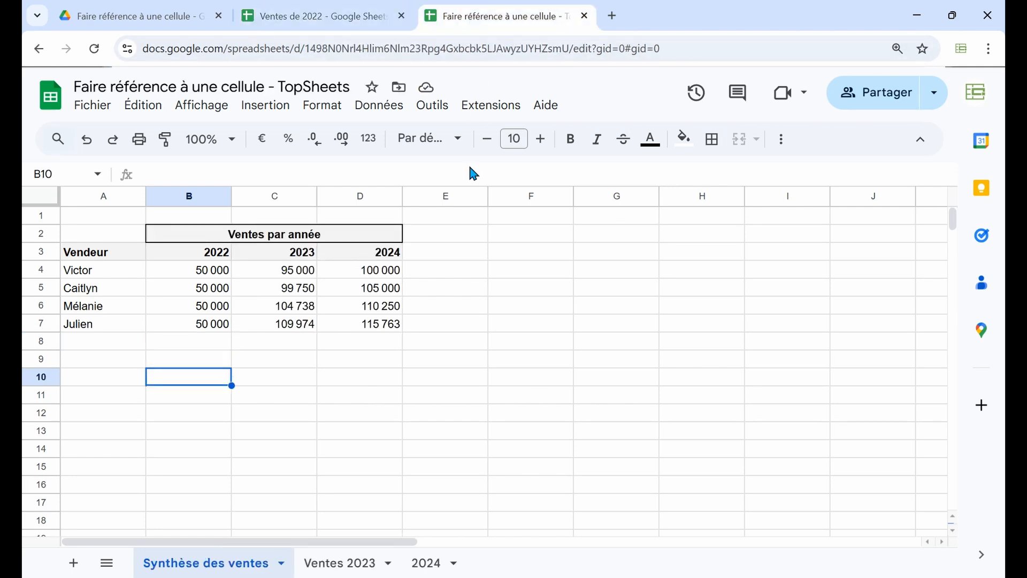
click(205, 326)
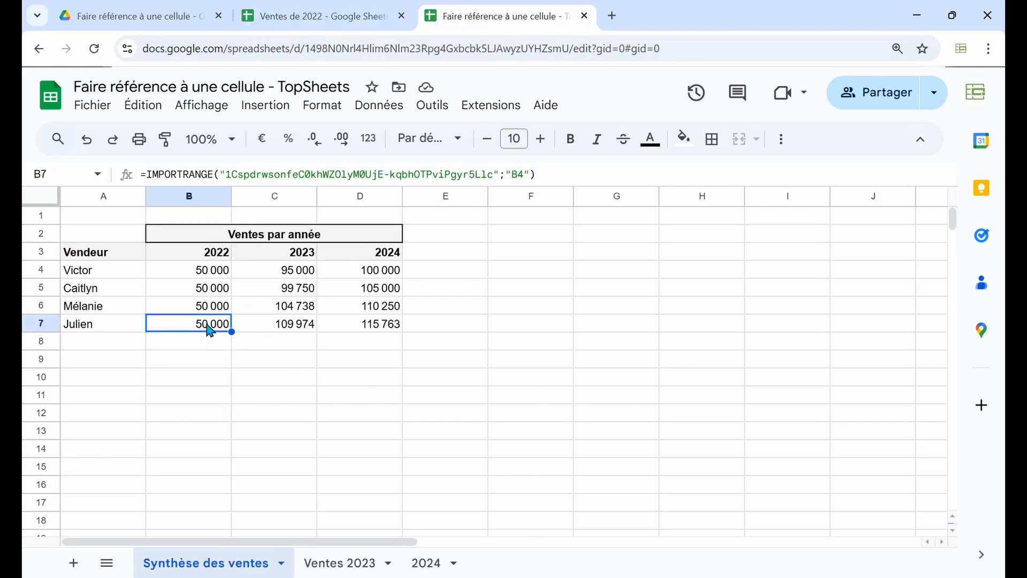
click(203, 277)
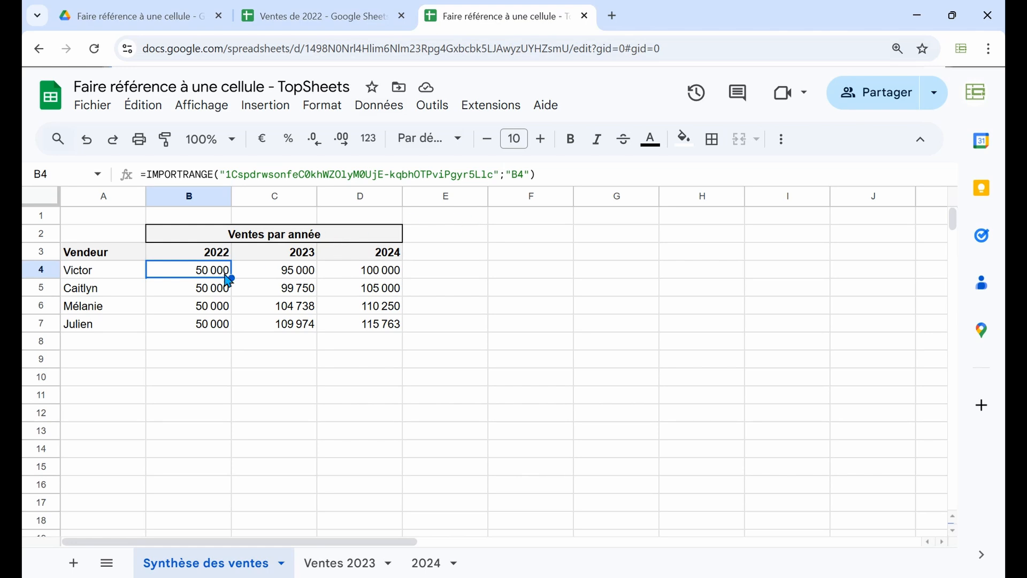
Clear B5:B7 in the sales summary, extend the IMPORTRANGE range in B4 to "B4:B7", and check B7
drag(197, 291, 197, 327)
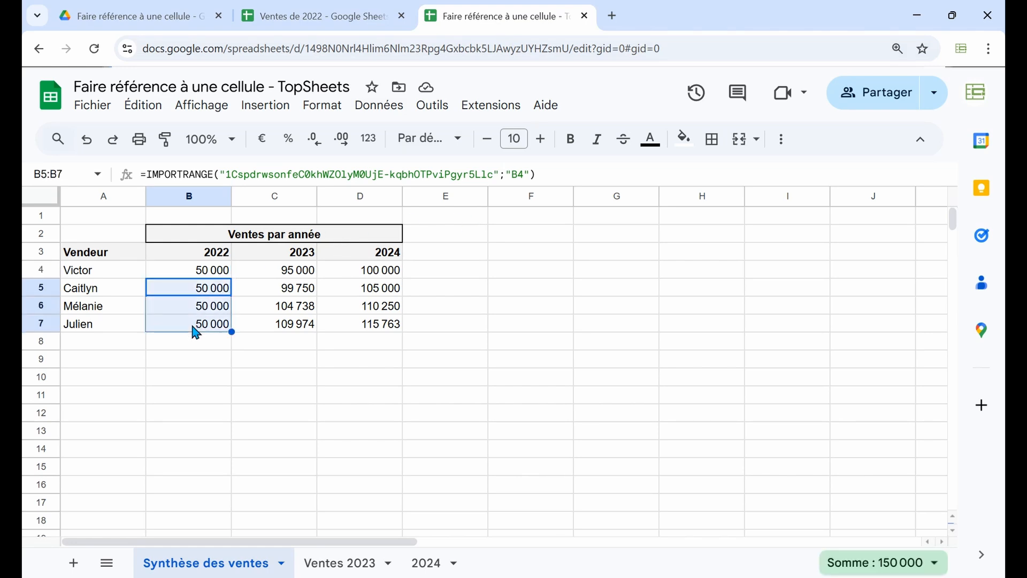
key(Delete)
click(194, 270)
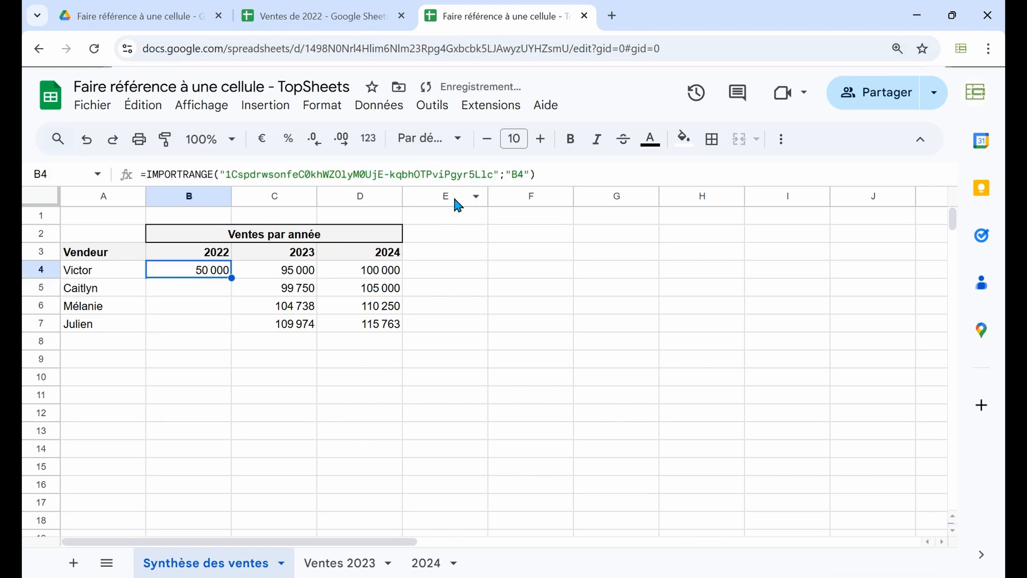
click(523, 170)
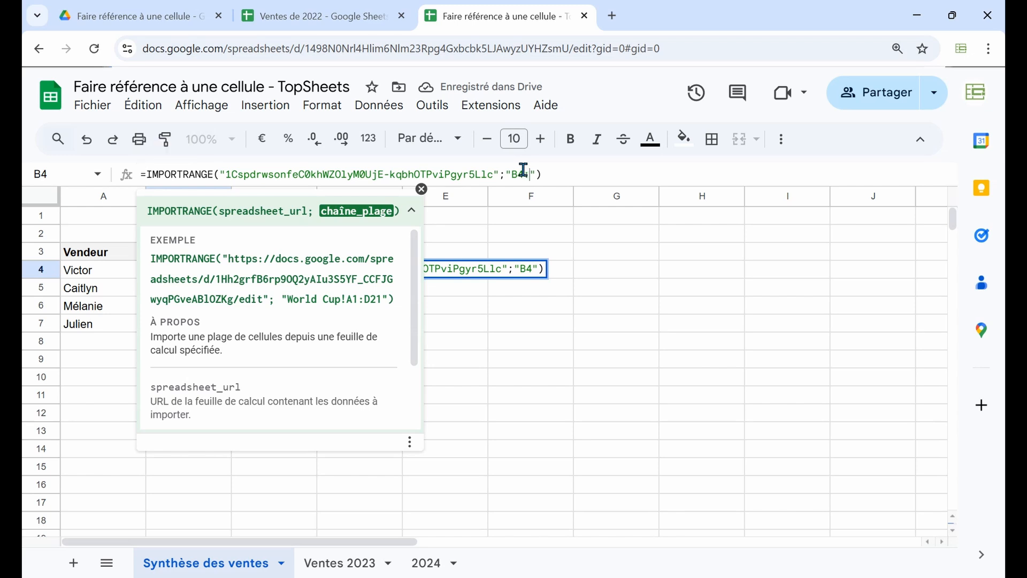
text(:B7)
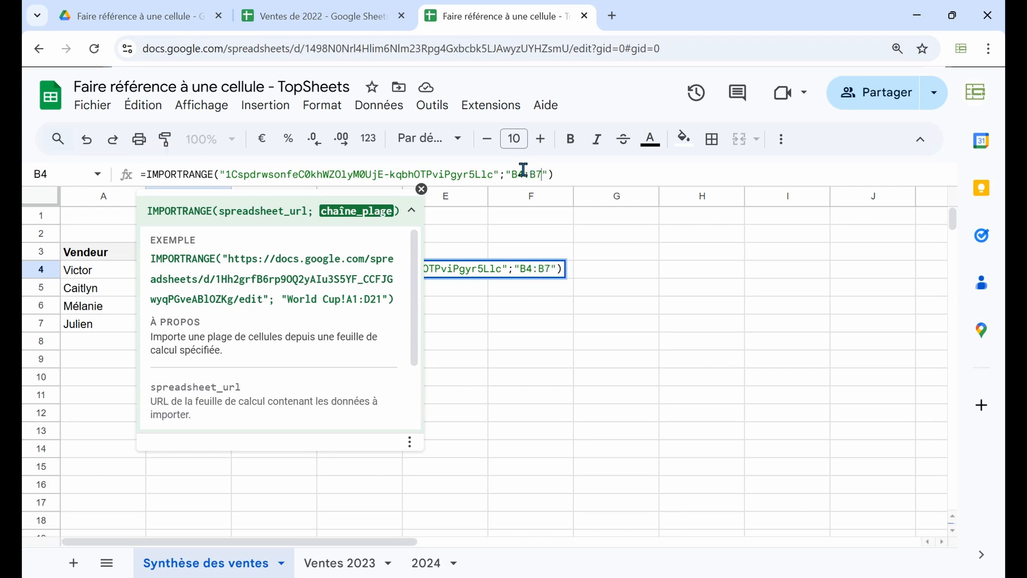
key(Return)
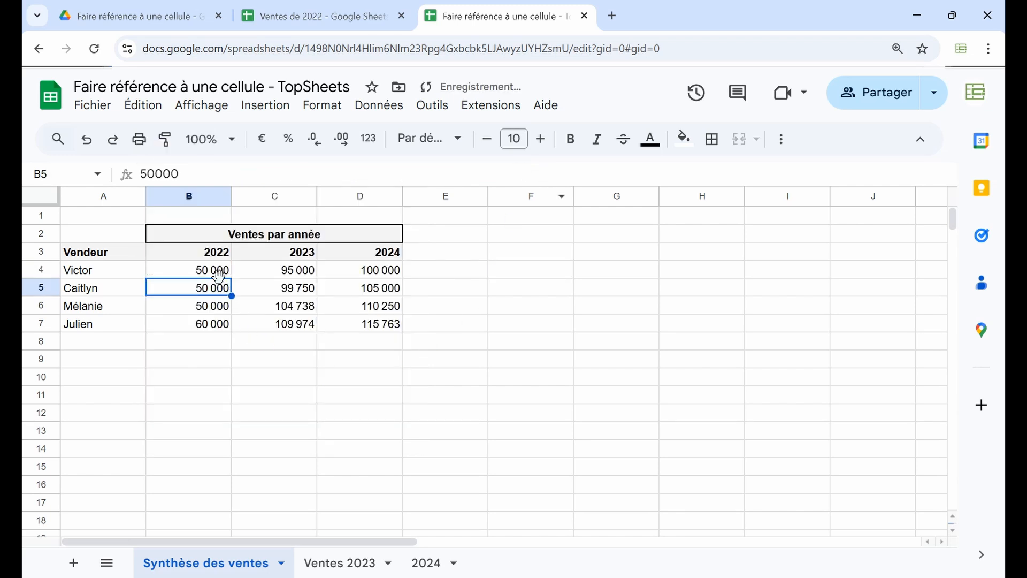
click(200, 331)
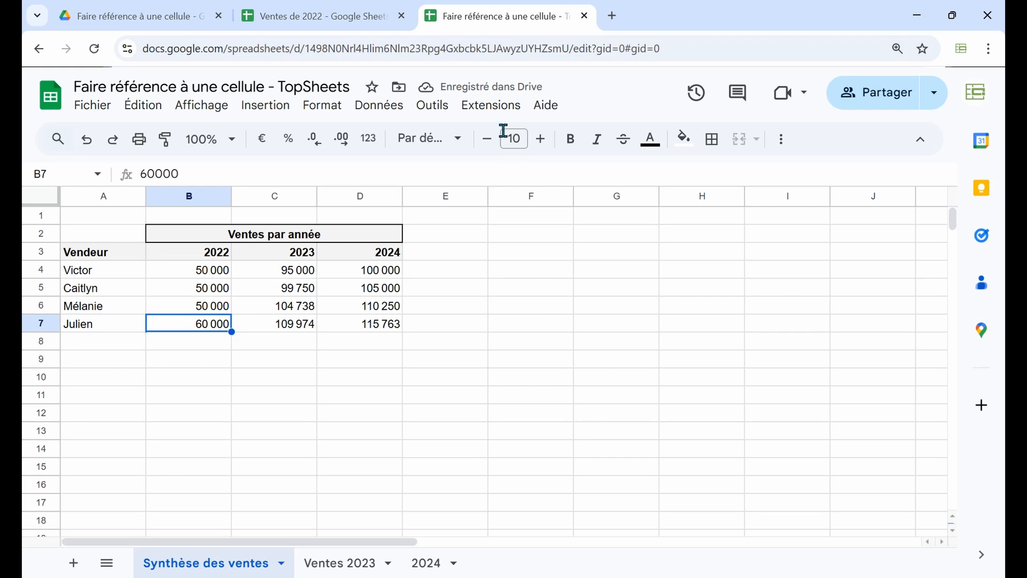
Set B7 in Ventes de 2022 to 70 000 and return to the sales summary to check the import
click(336, 16)
click(193, 327)
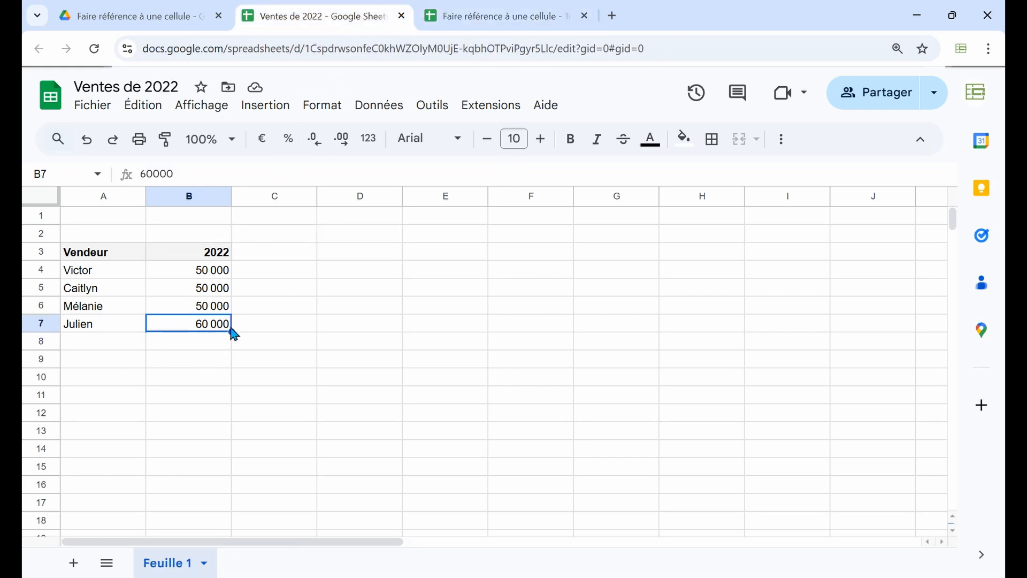
text(70 000)
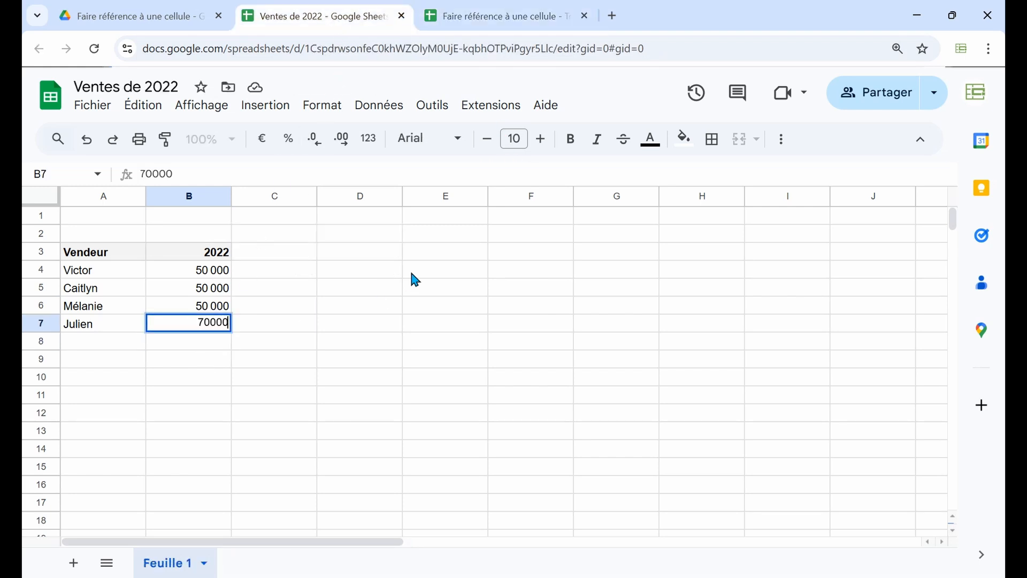
key(Return)
click(458, 24)
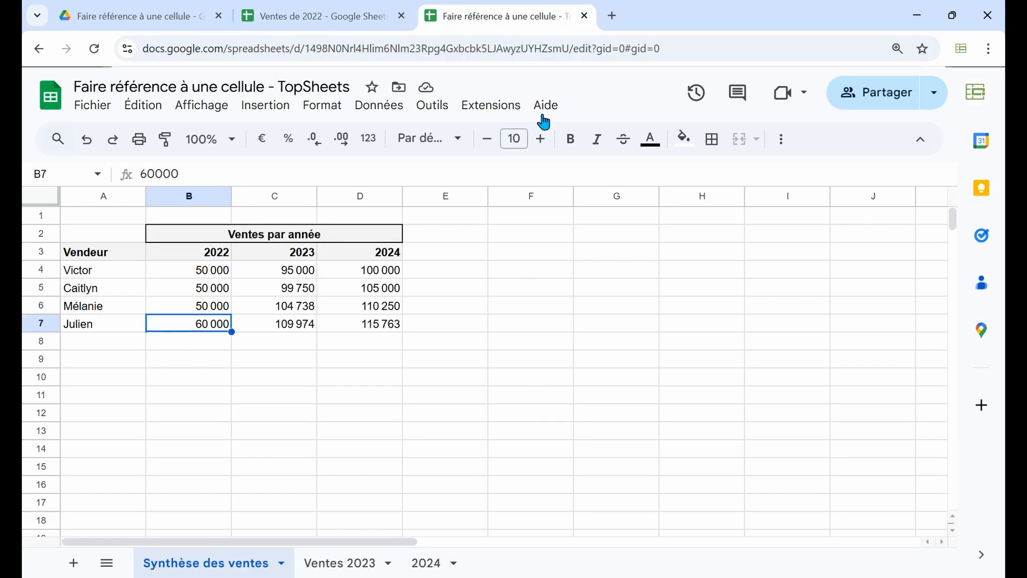